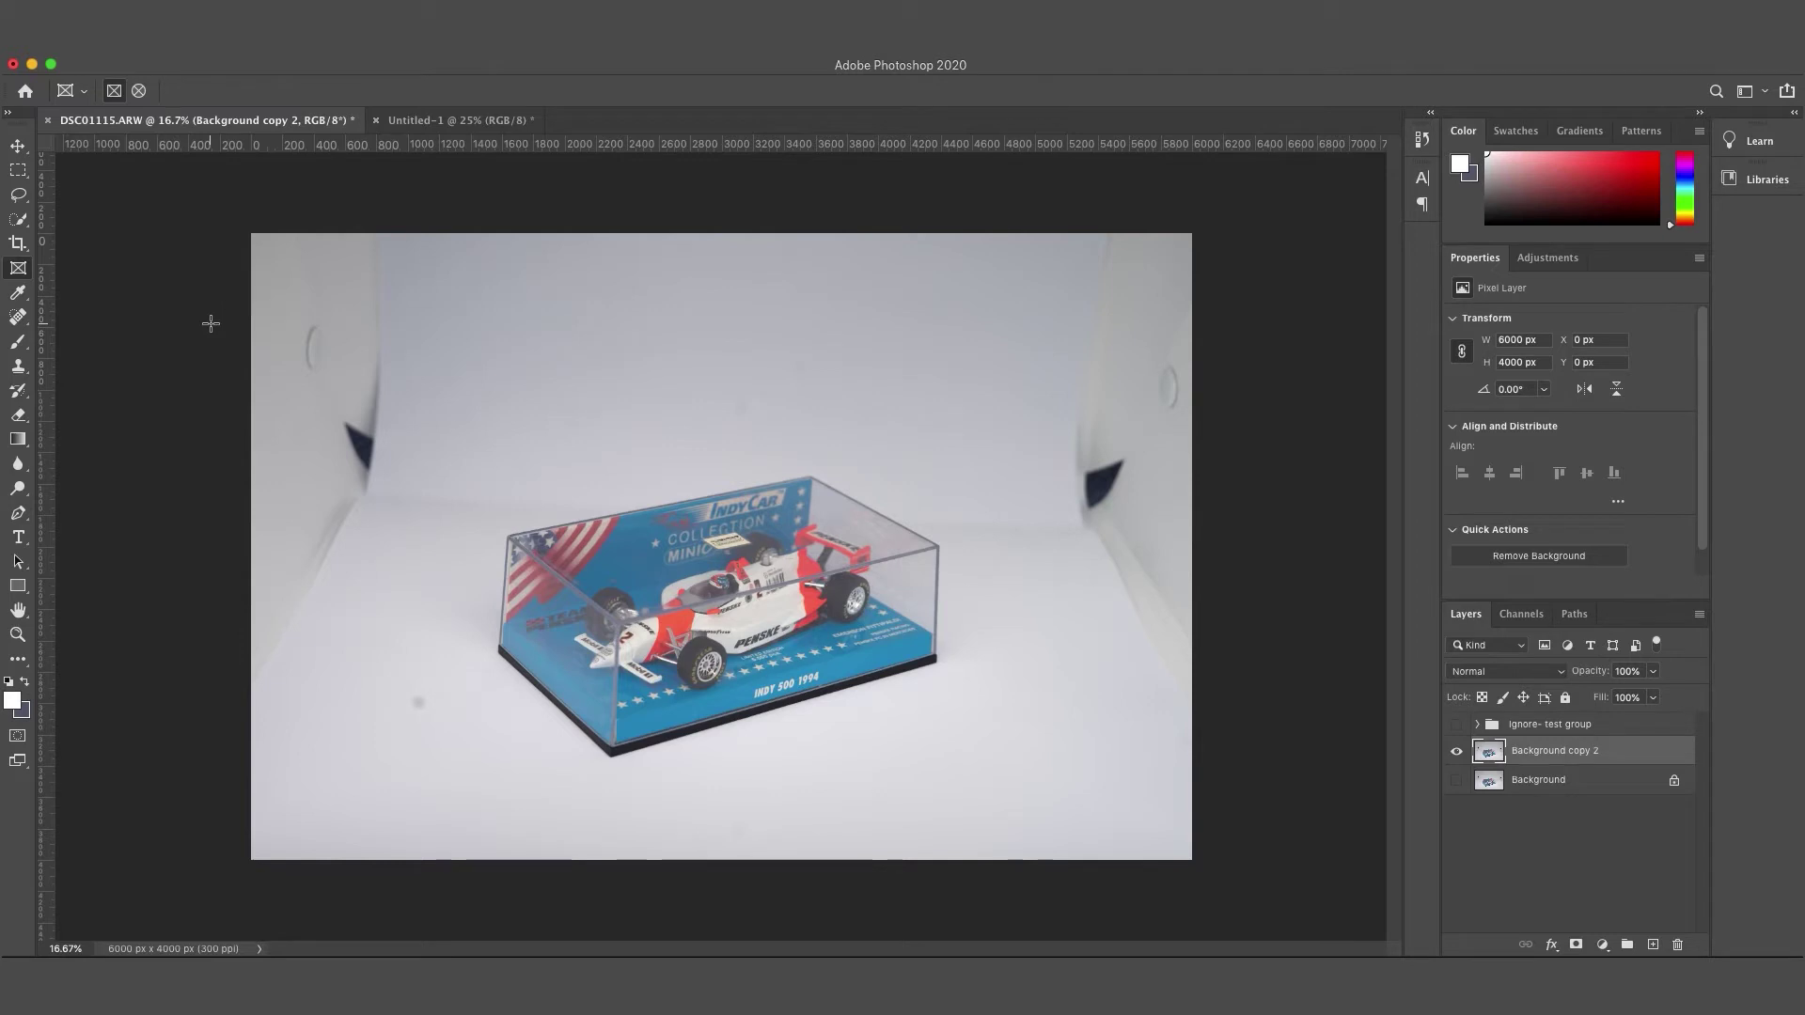
Crop the photo in on all four sides around the boxed IndyCar, to 3459 × 2211 px.
click(210, 323)
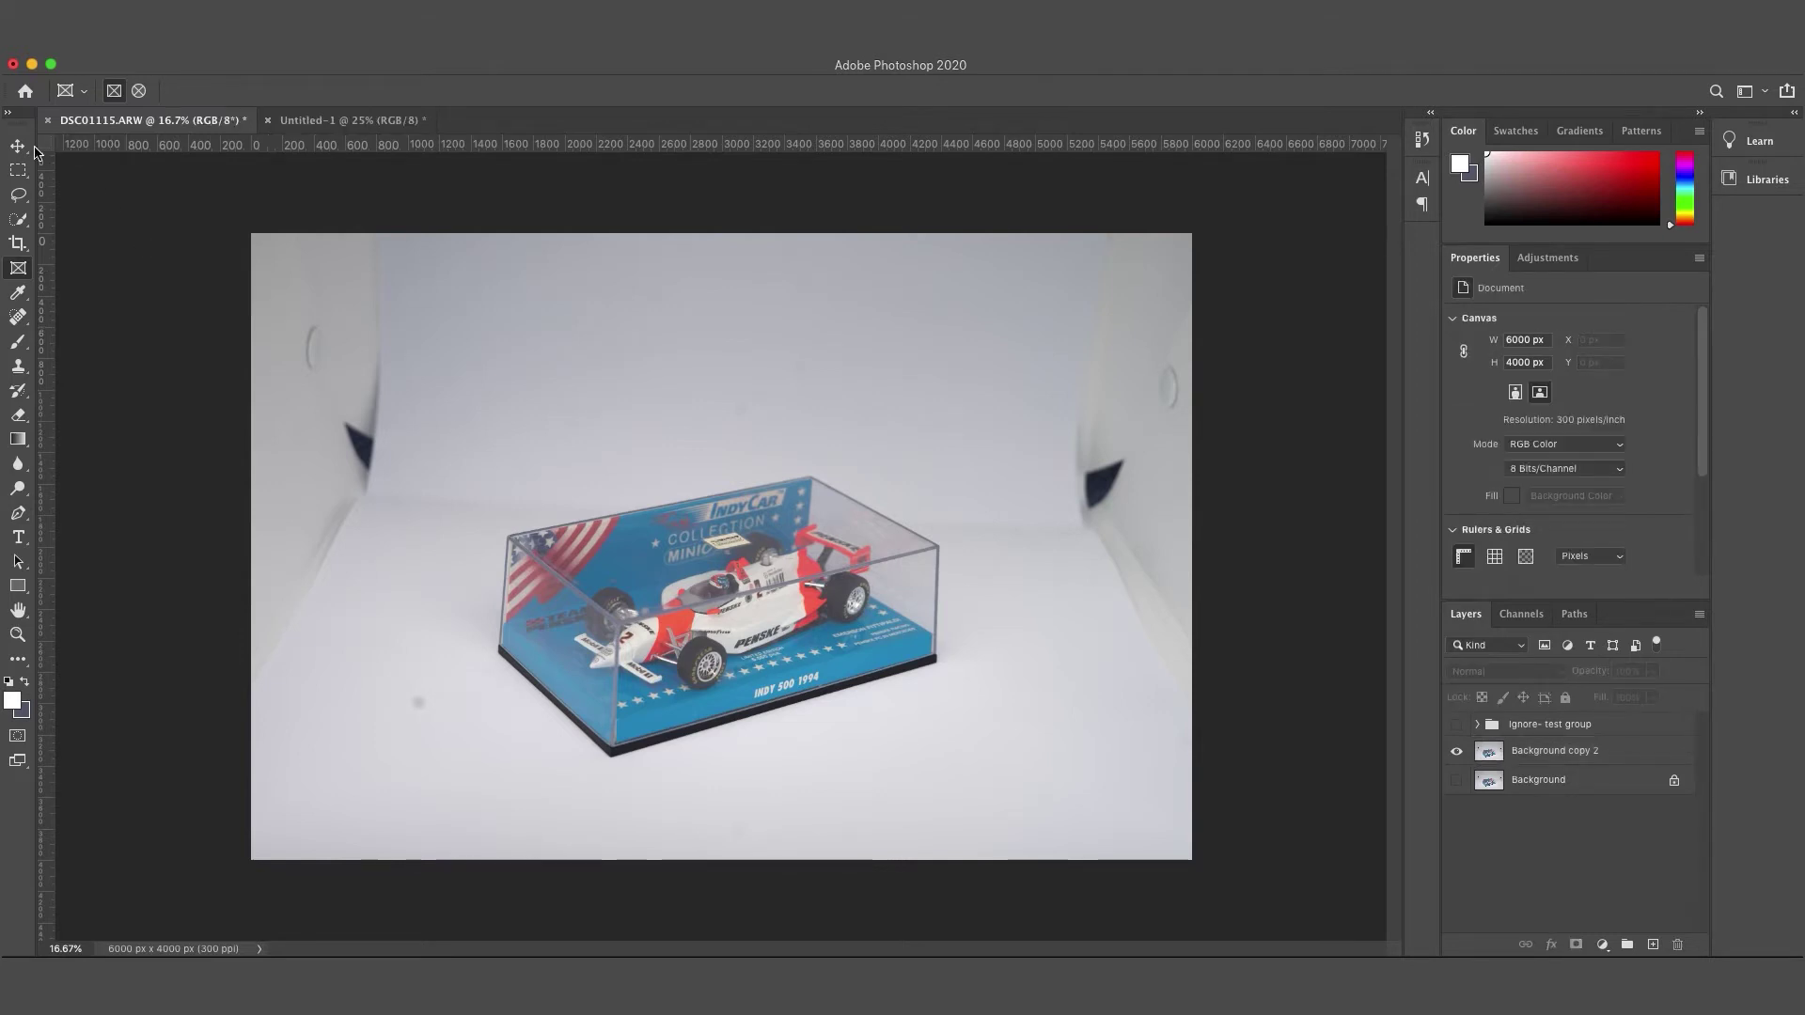
click(19, 245)
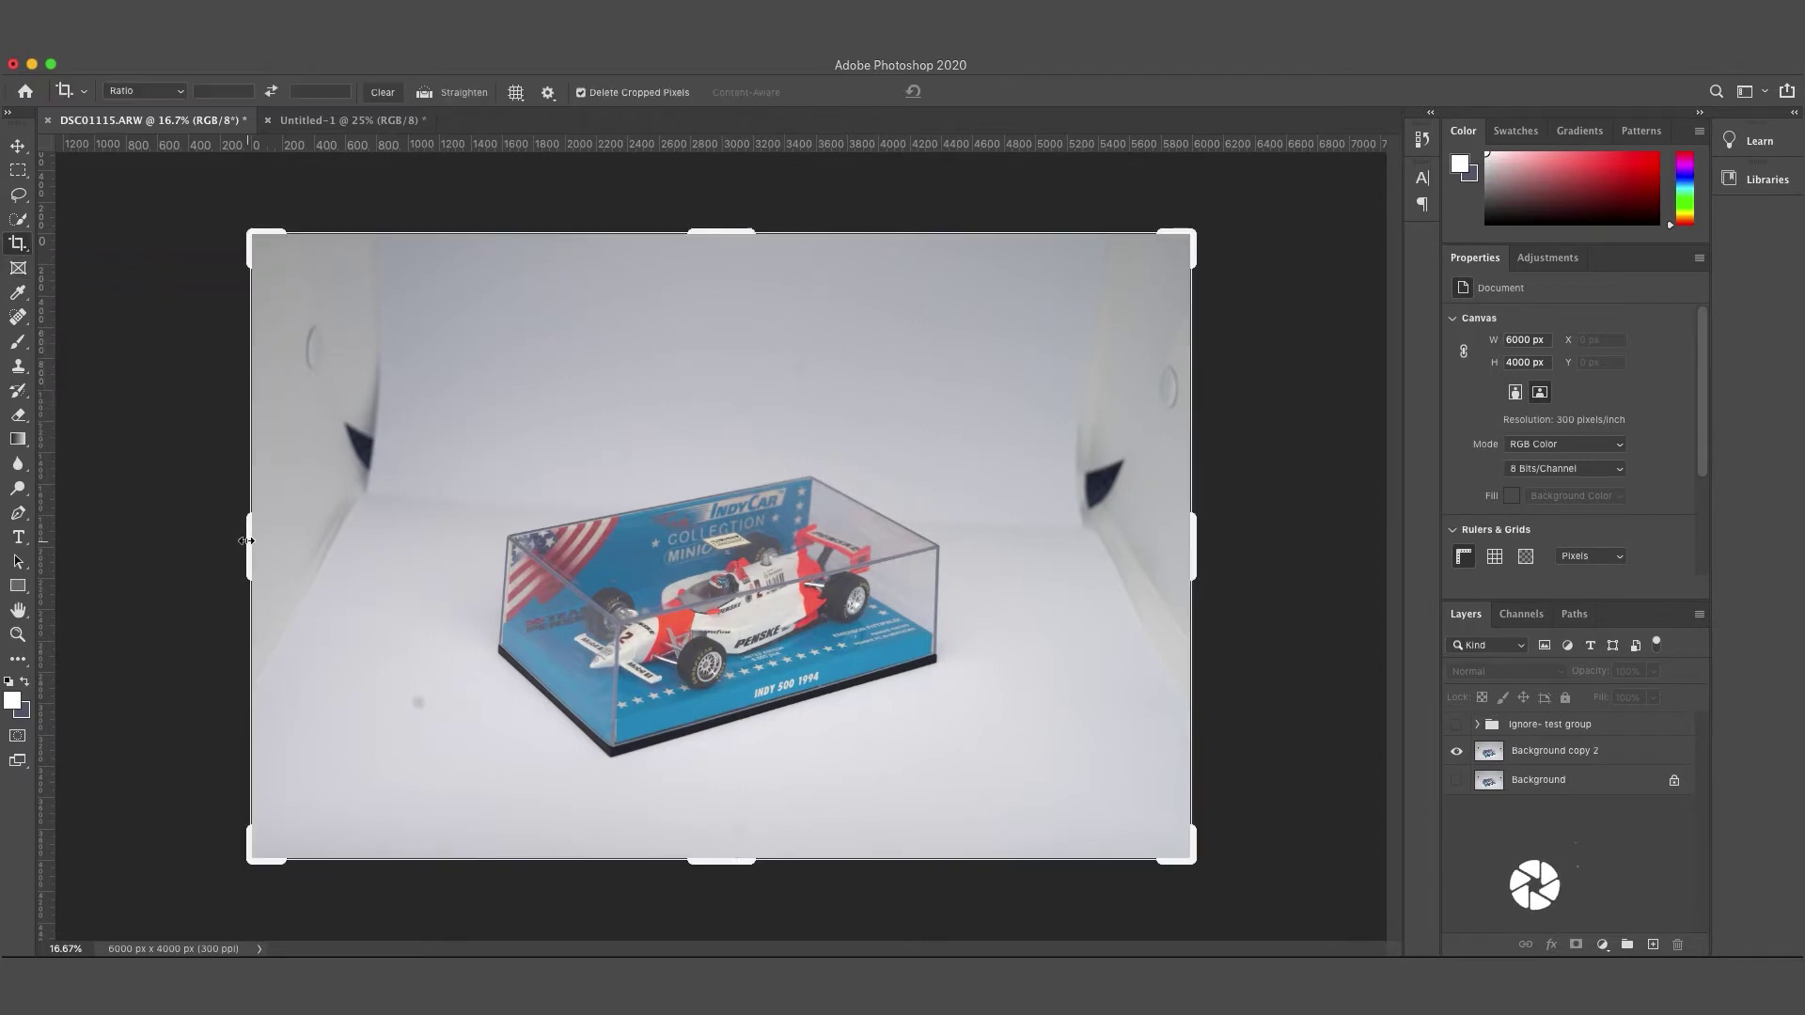
drag(246, 540, 346, 541)
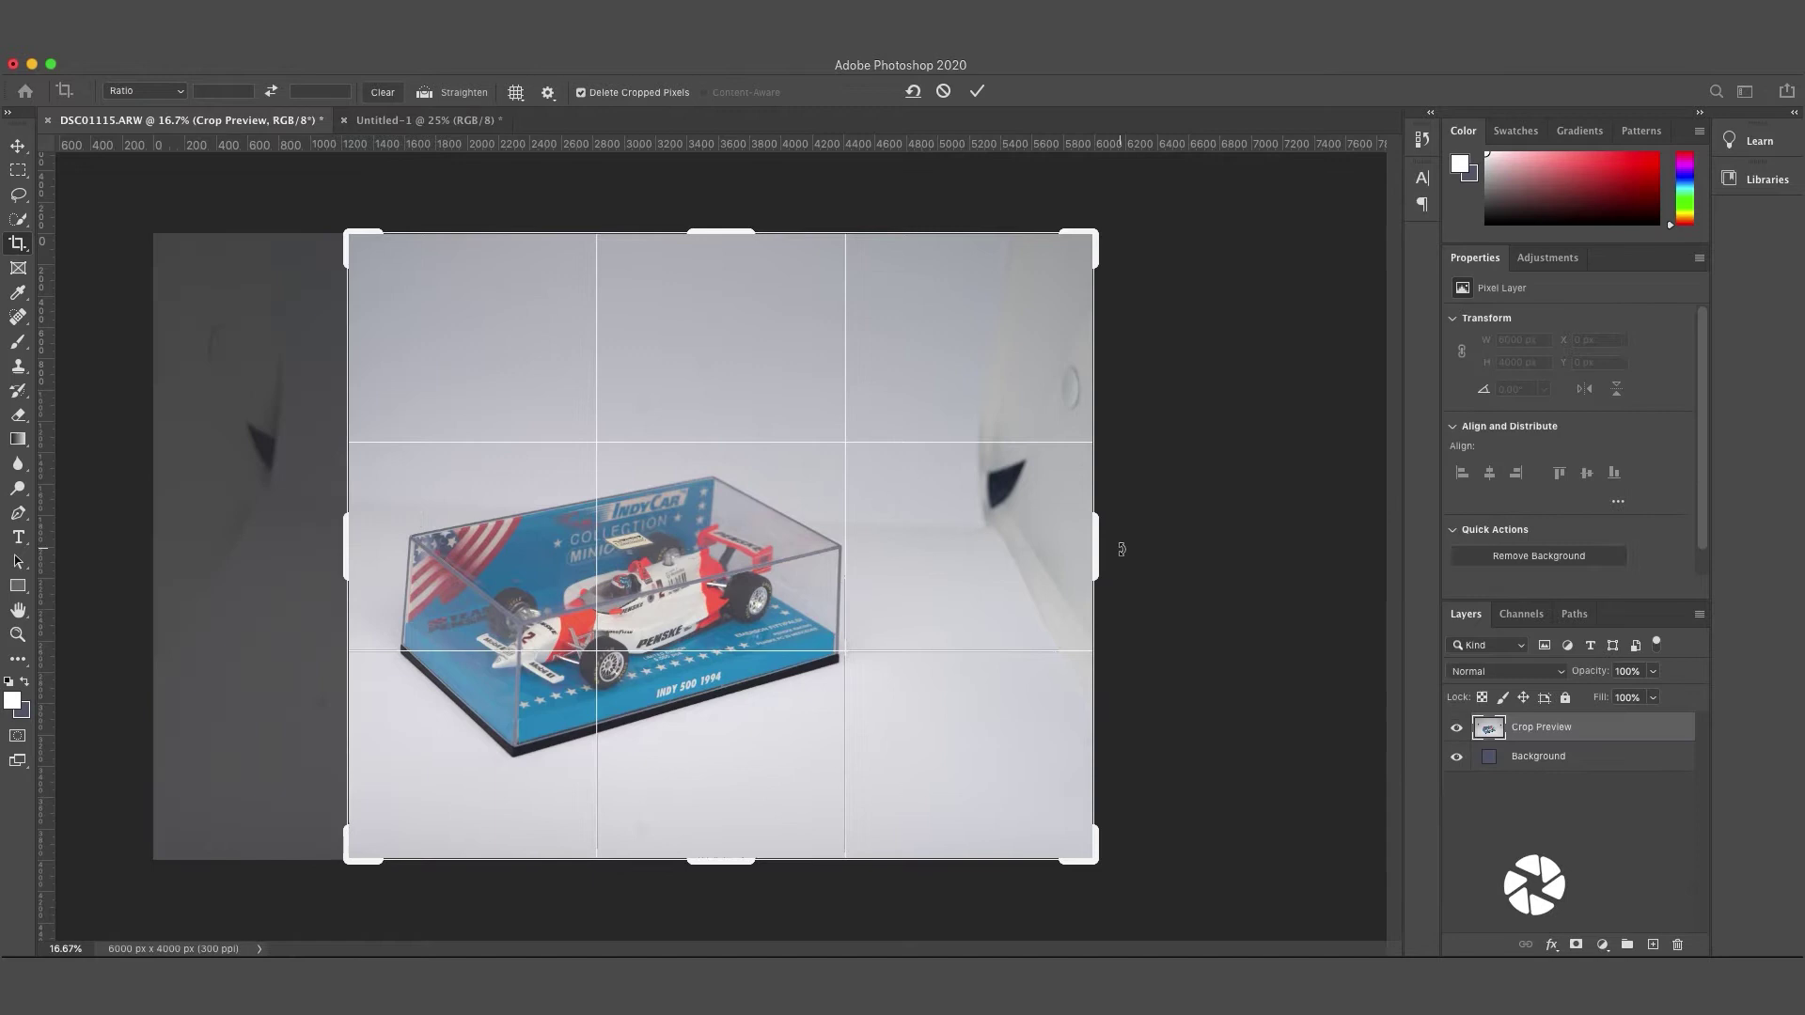
drag(1095, 539, 993, 540)
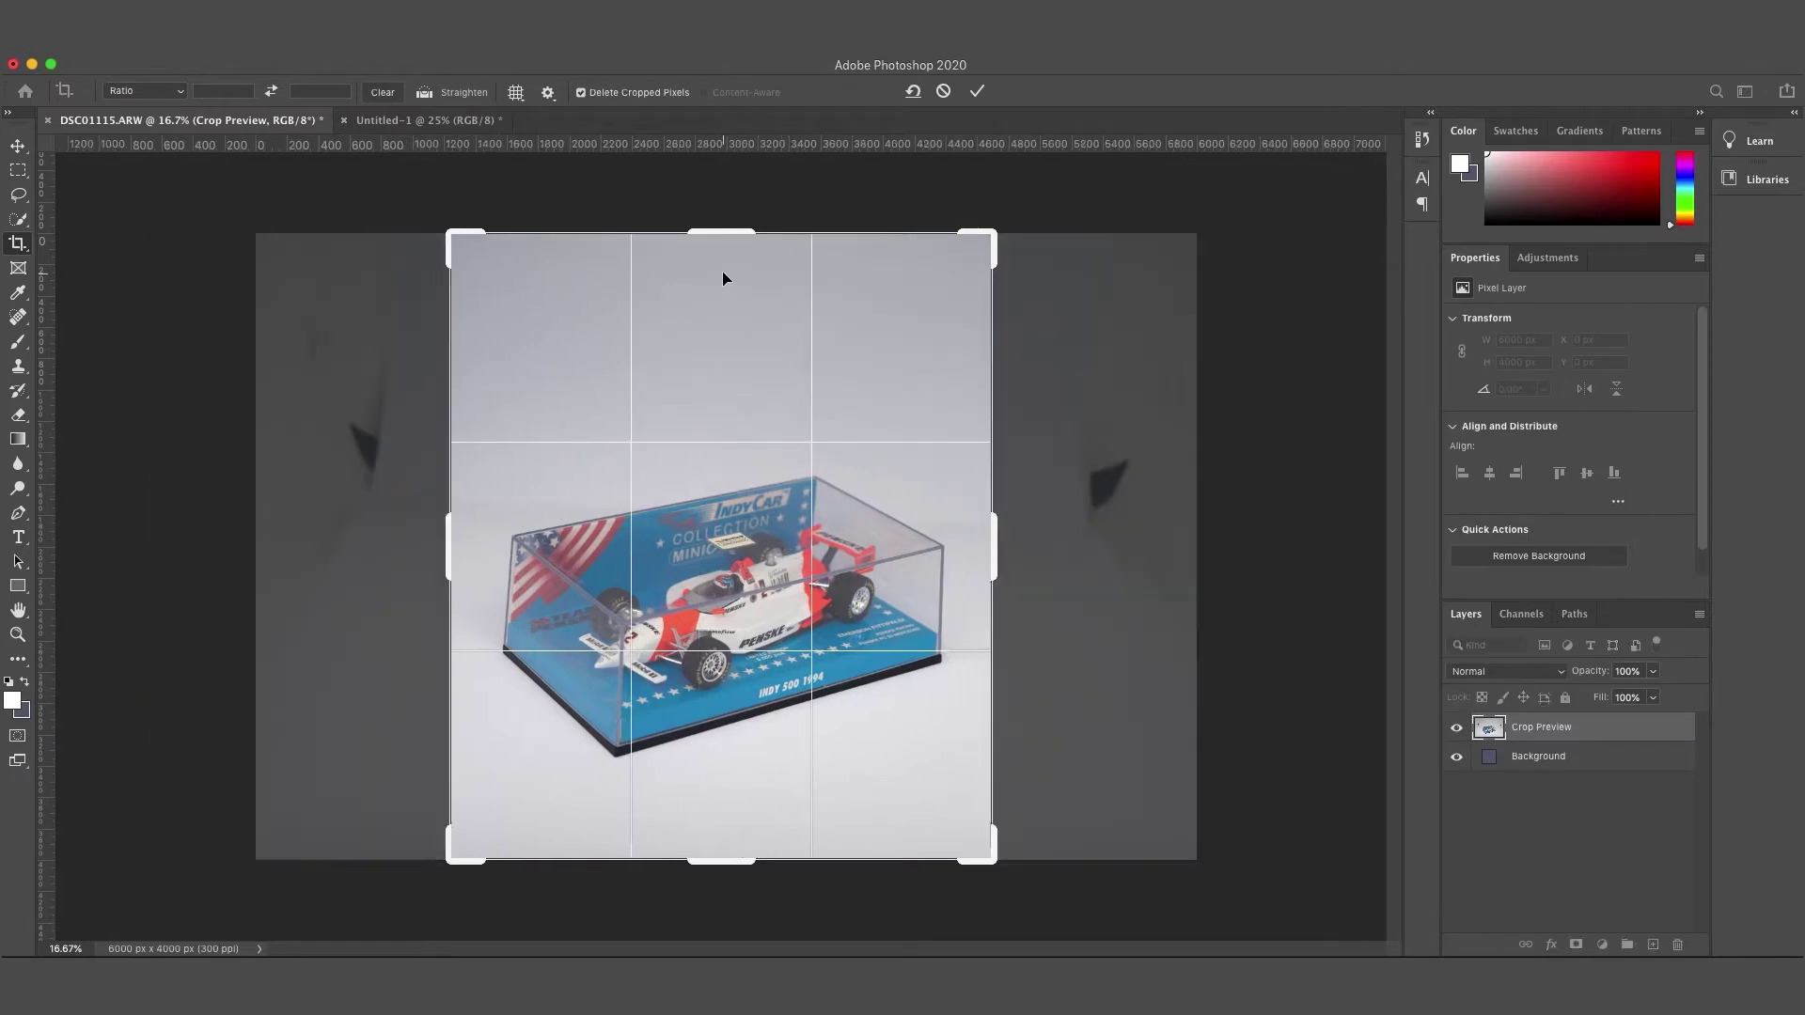
drag(718, 228, 720, 337)
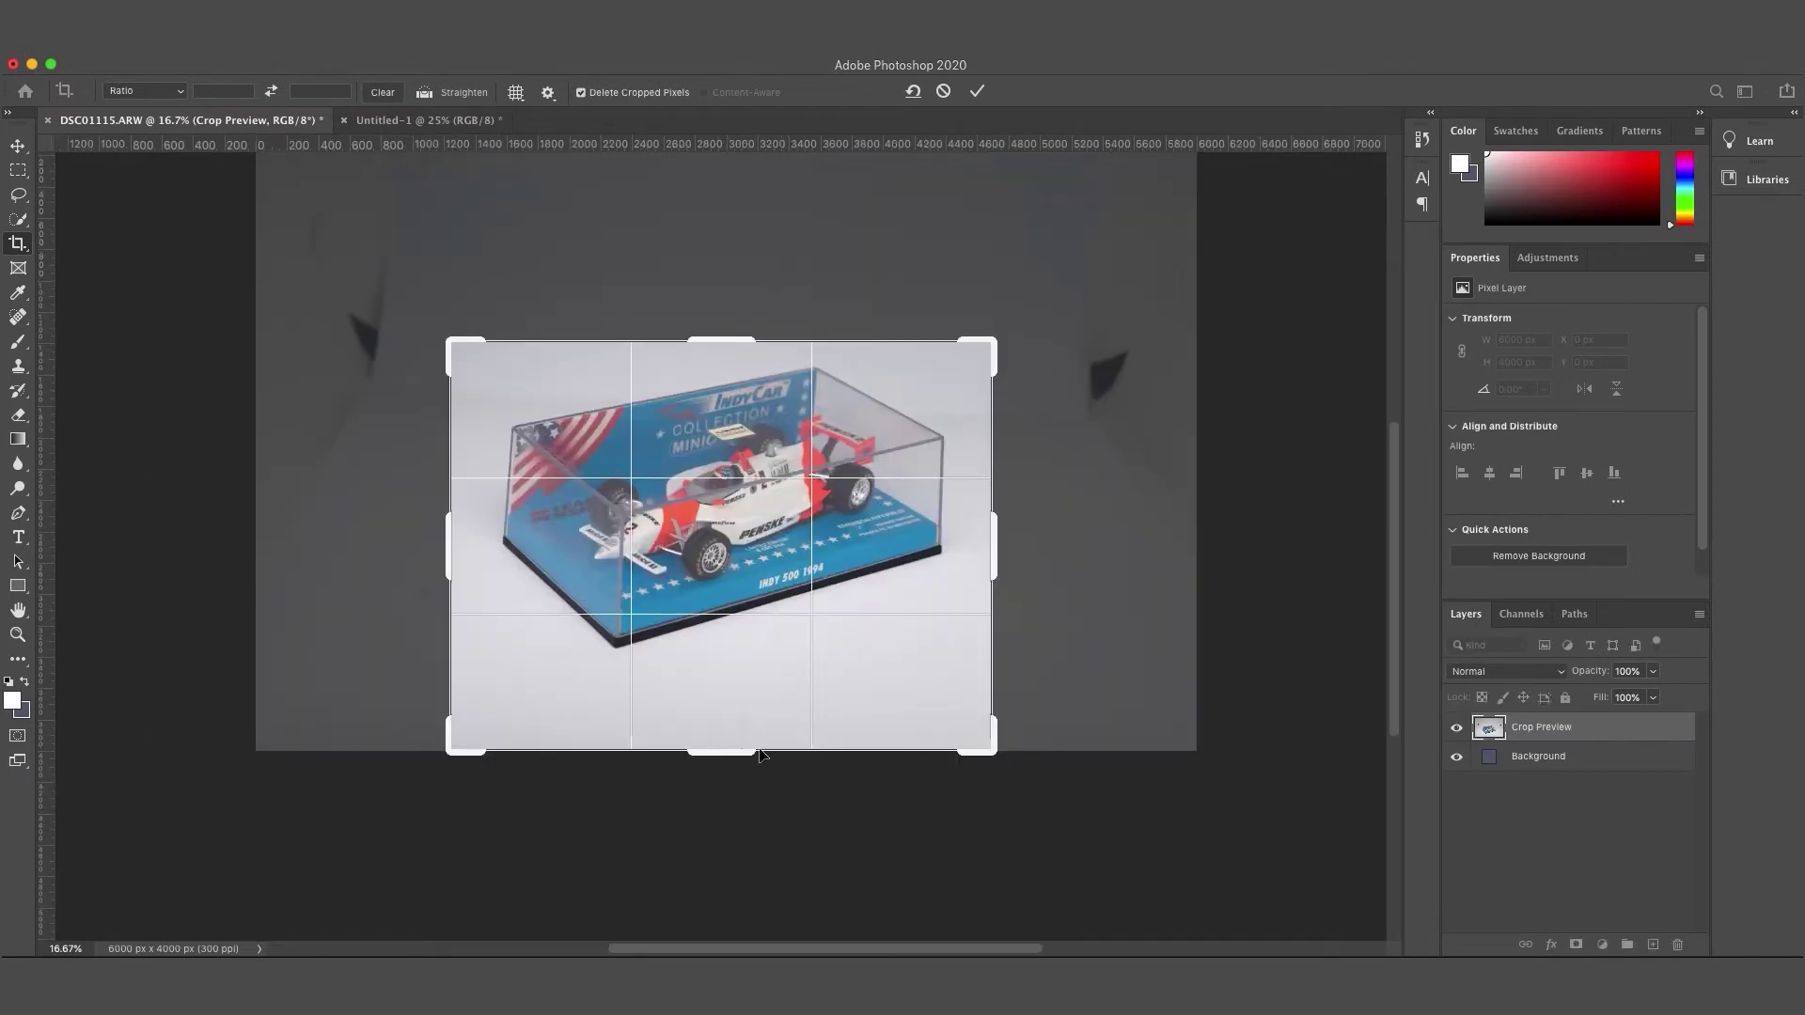
drag(752, 747, 752, 714)
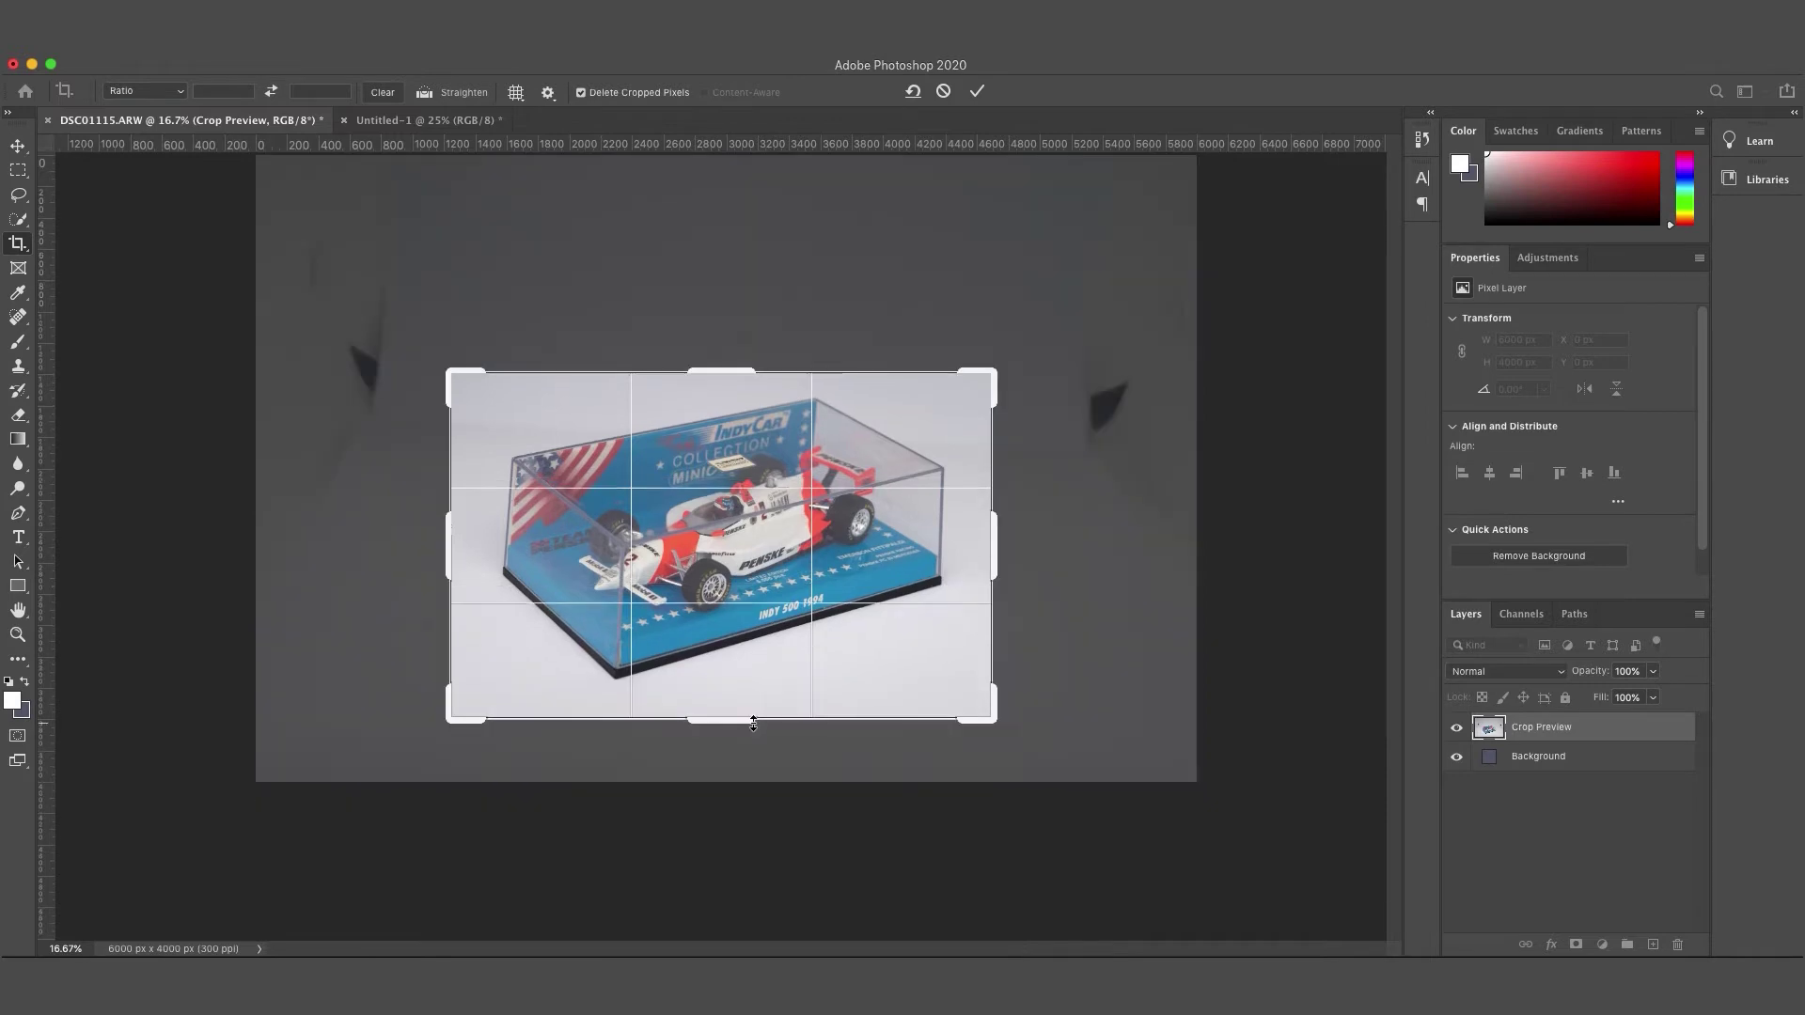
key(Return)
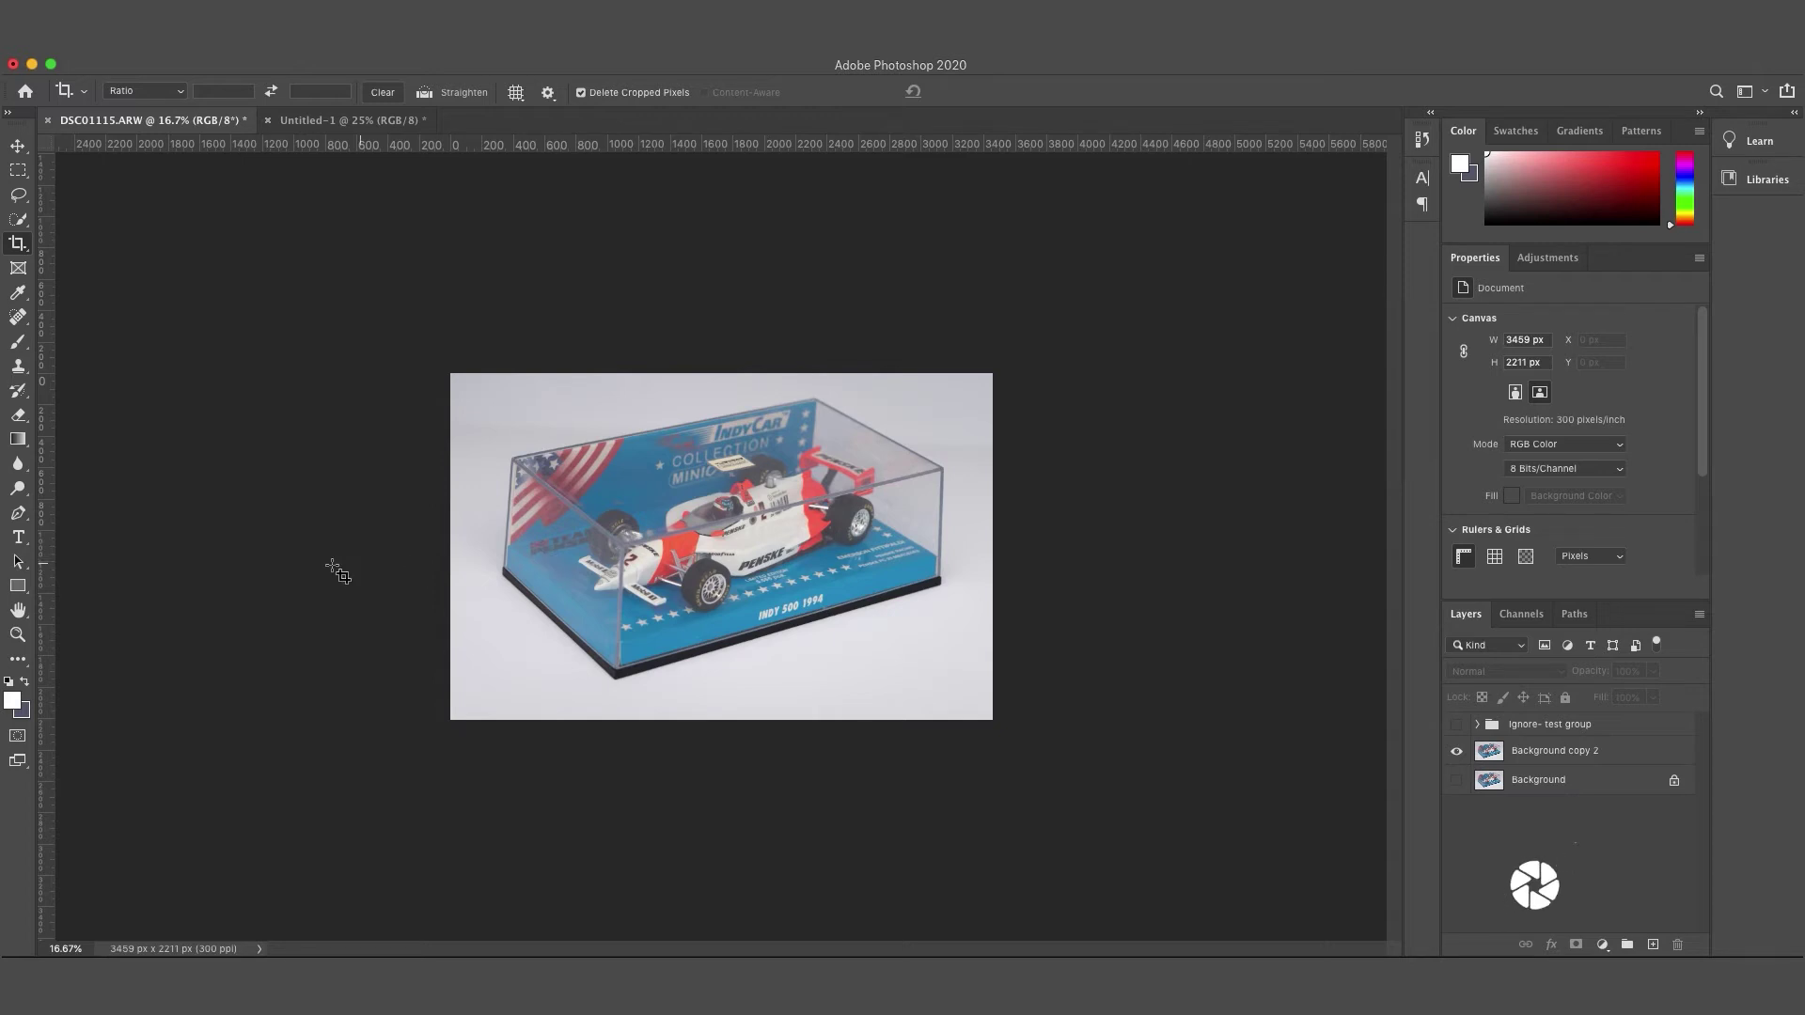
Erase the grey backdrop on the Background copy 2 layer with the Magic Eraser Tool.
click(18, 413)
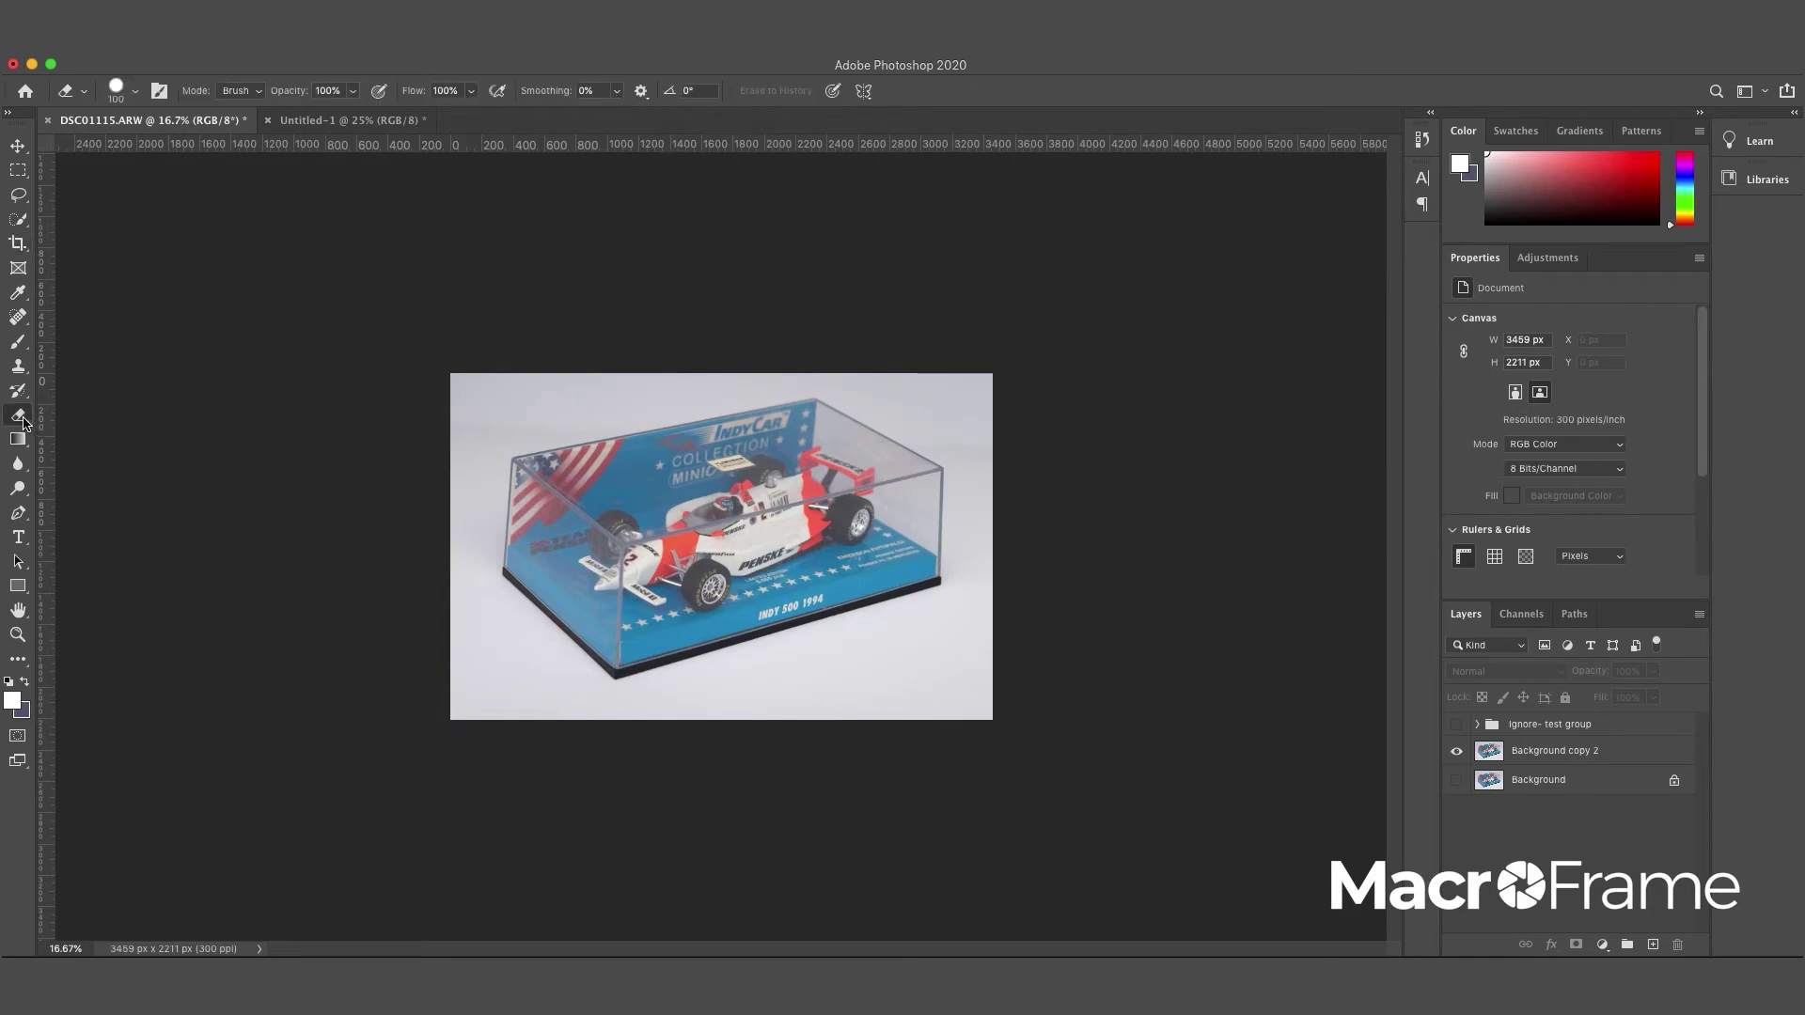
click(92, 447)
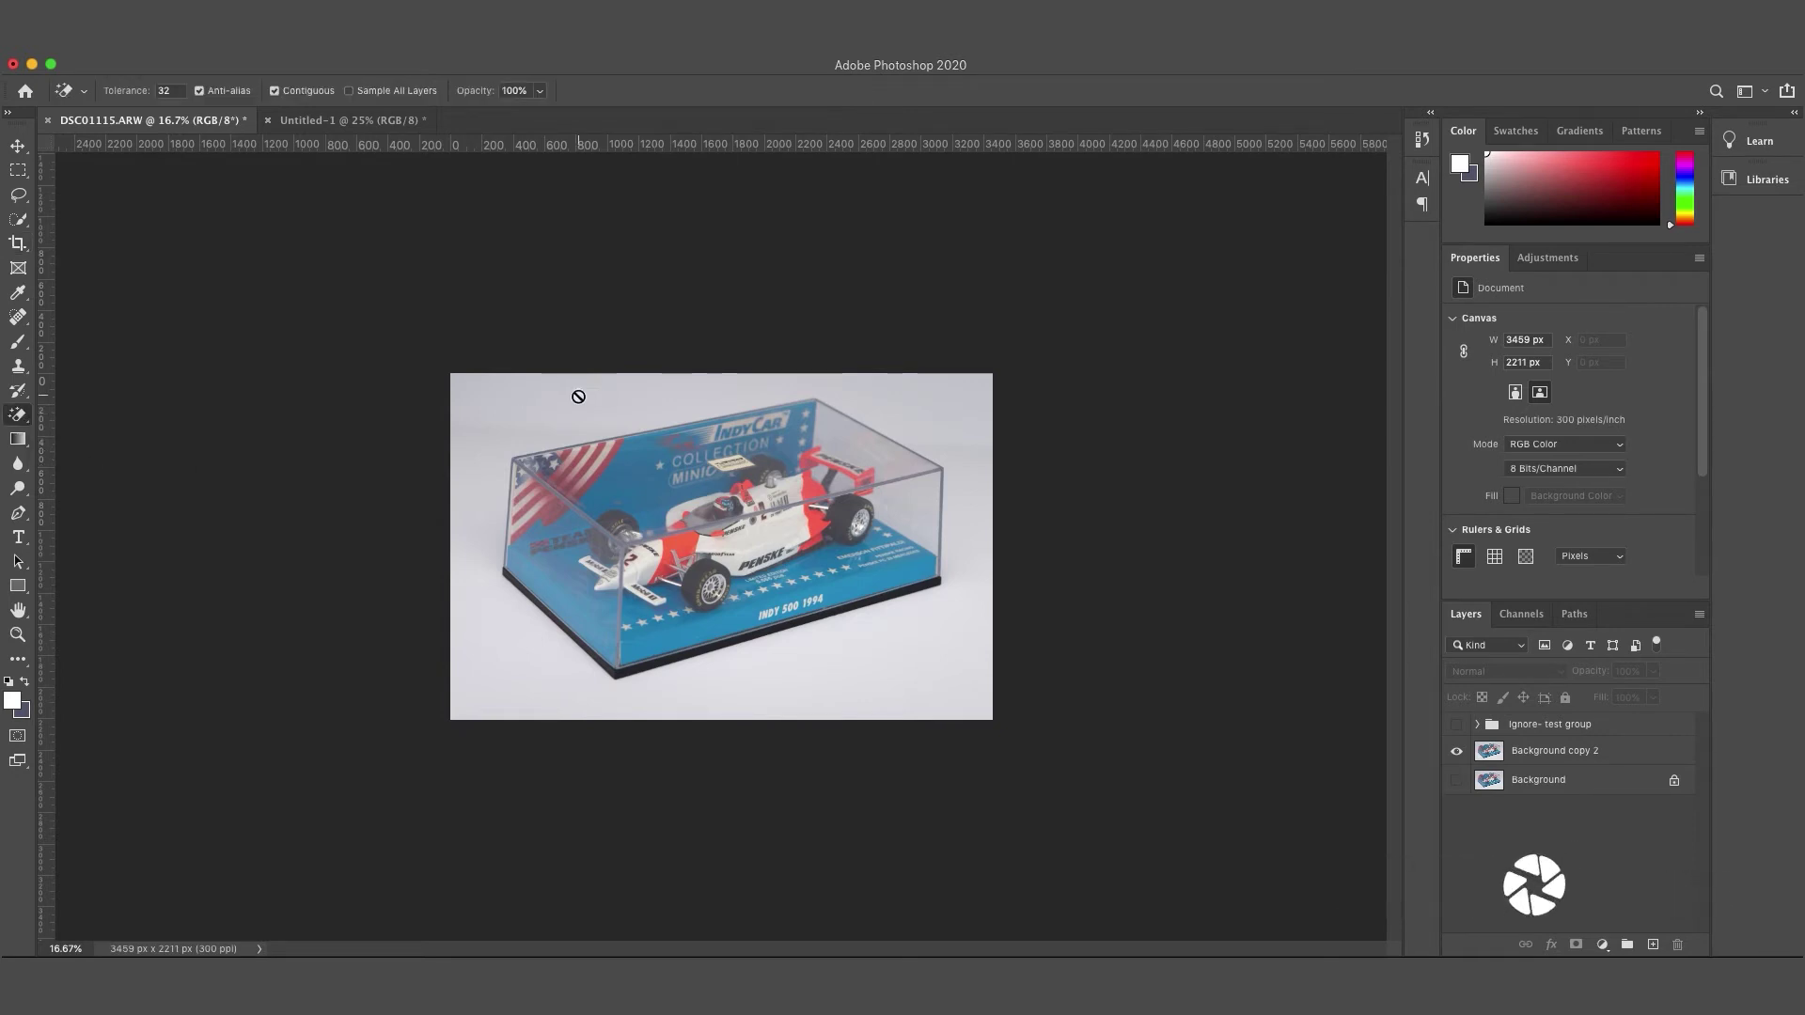
click(1603, 758)
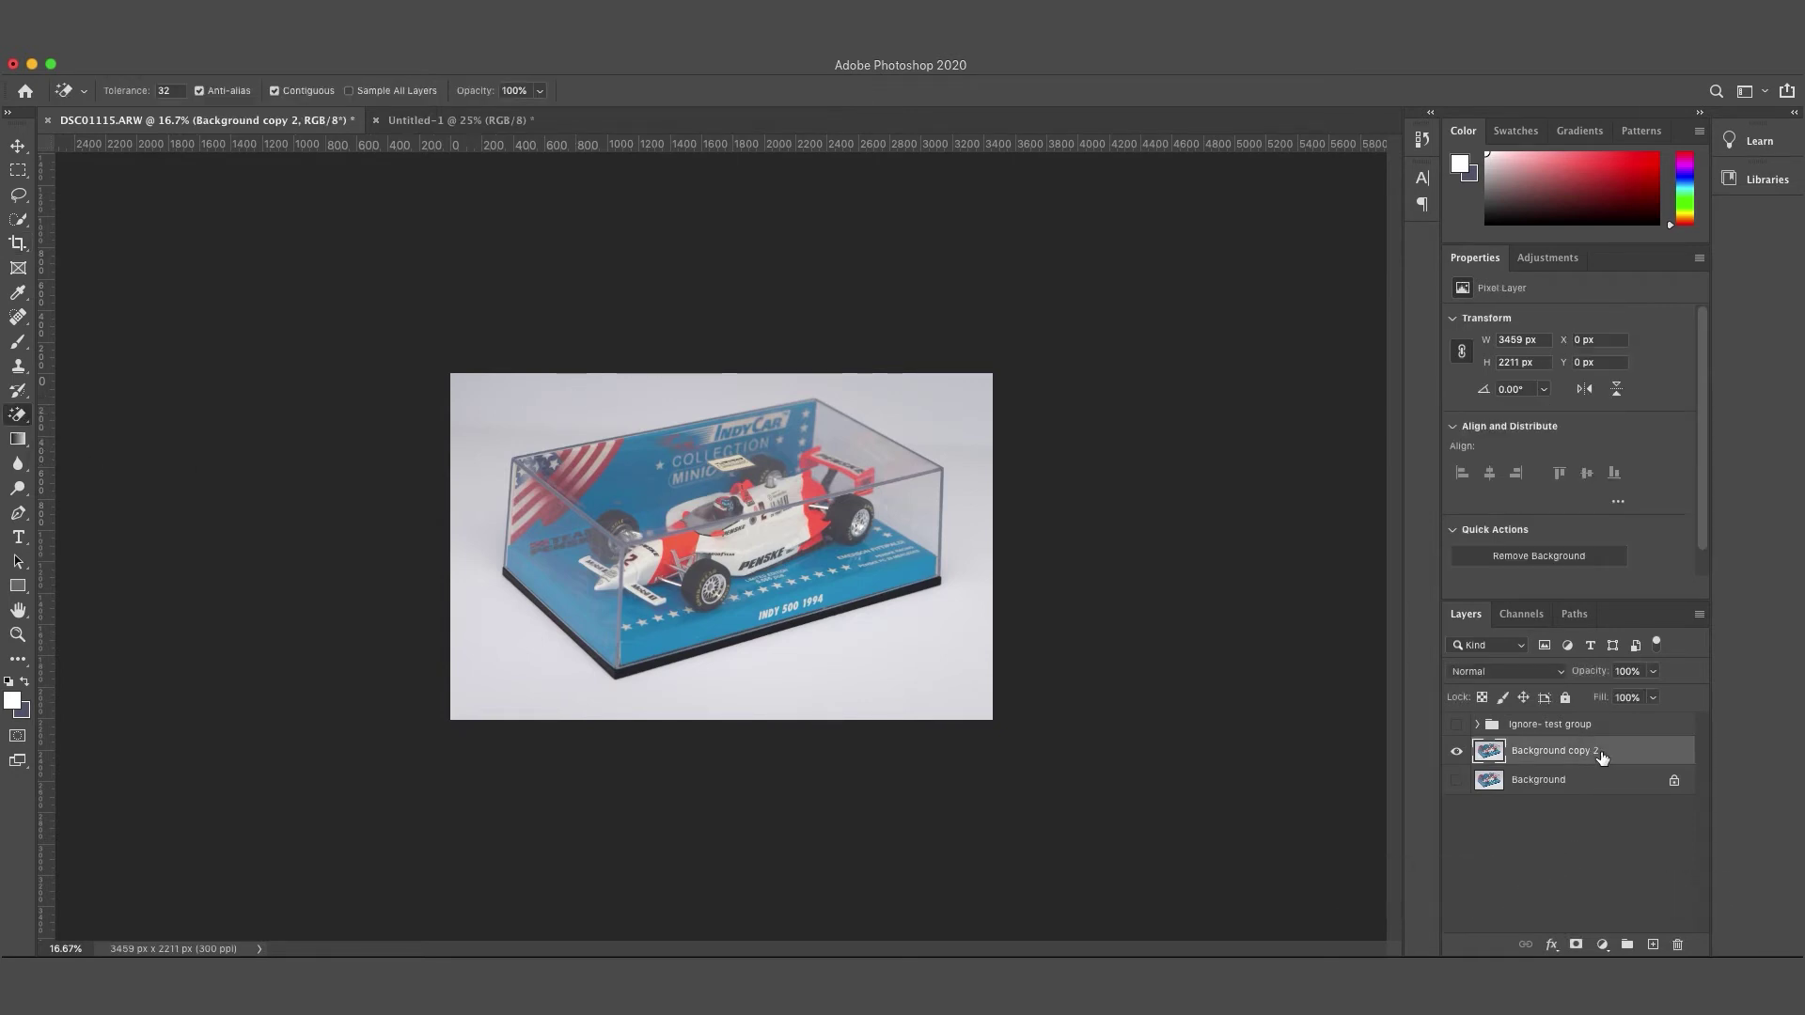
click(482, 406)
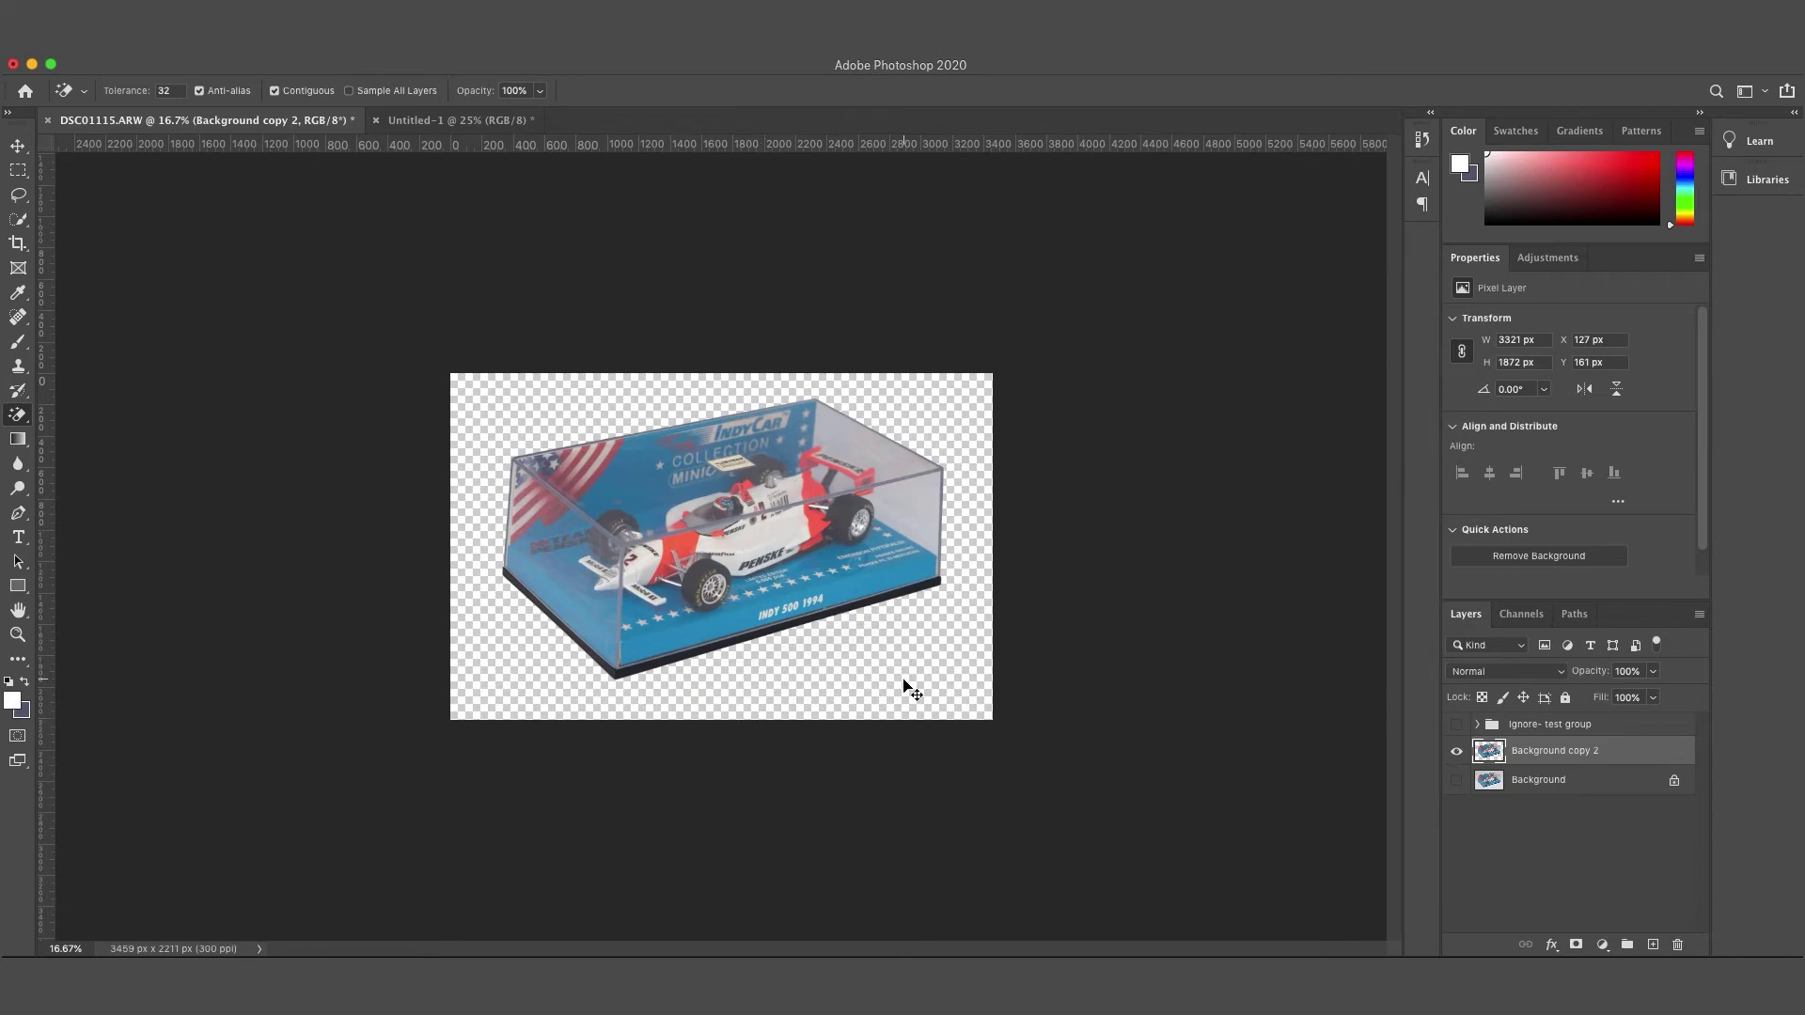
Zoom in to inspect the cut-out's edges, then zoom back out to the whole image.
key(super+equal)
key(super+equal)
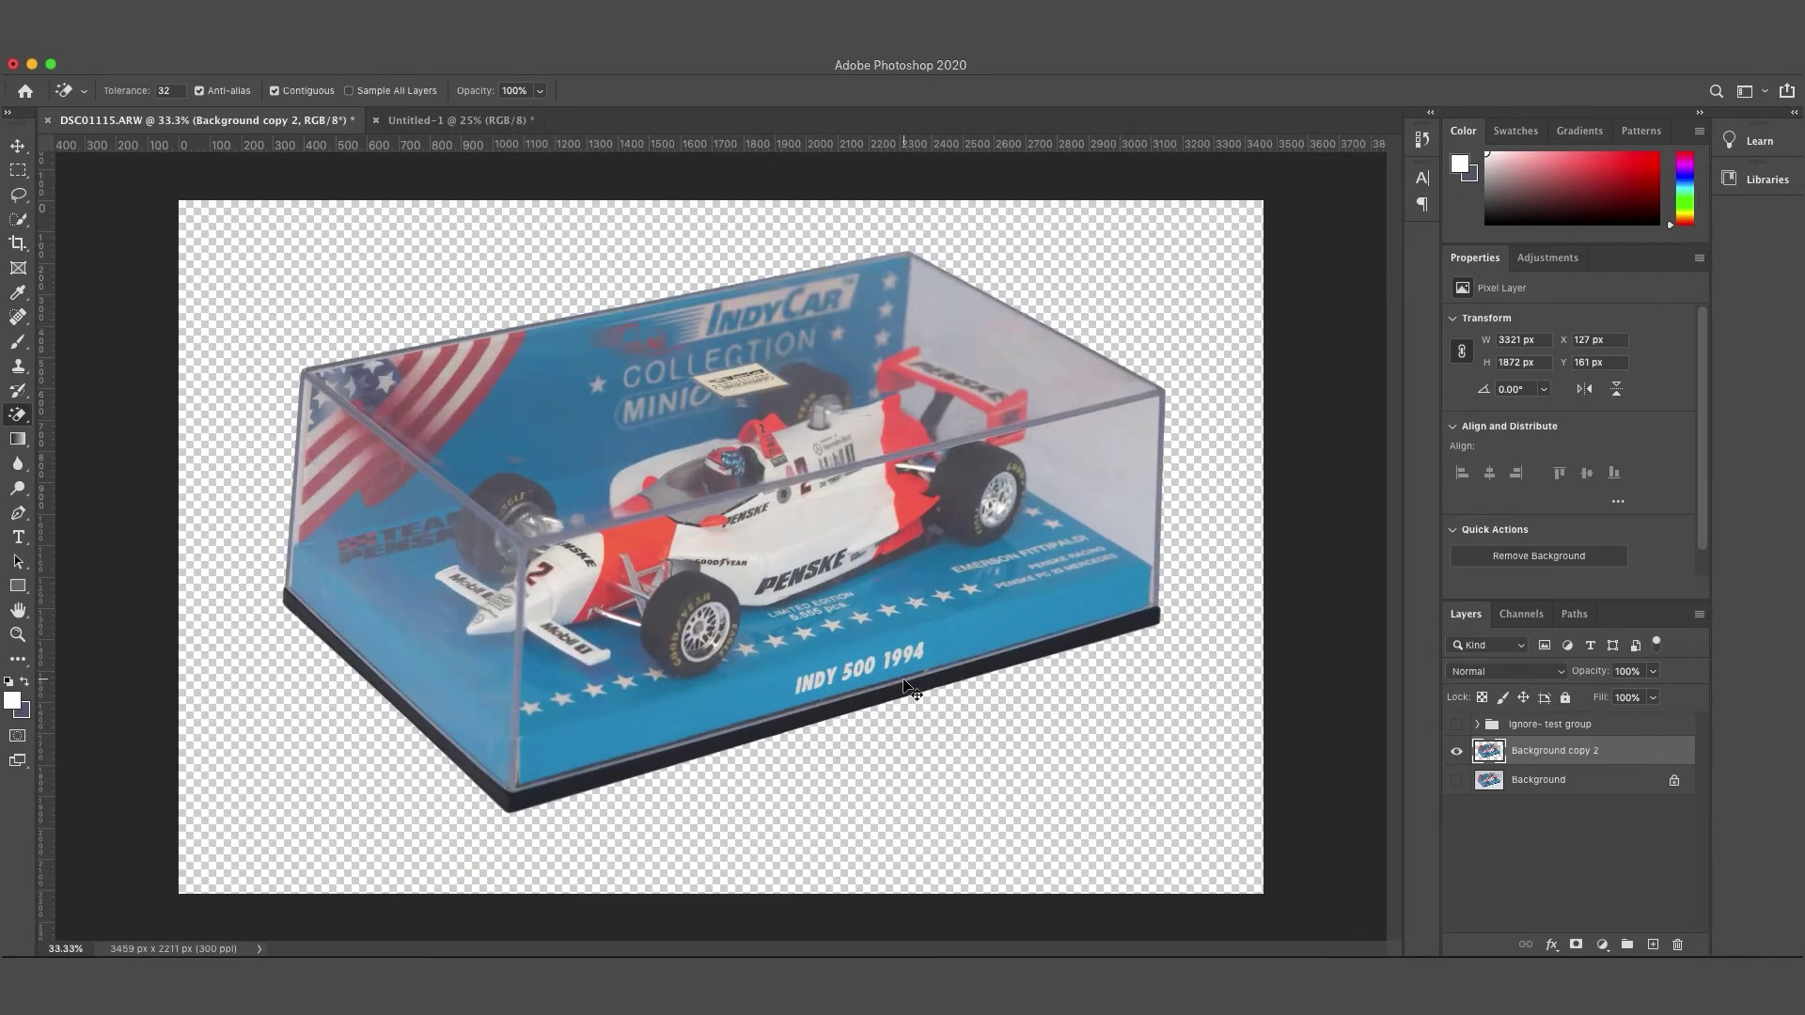
key(super+equal)
scroll(859, 381, down, 5)
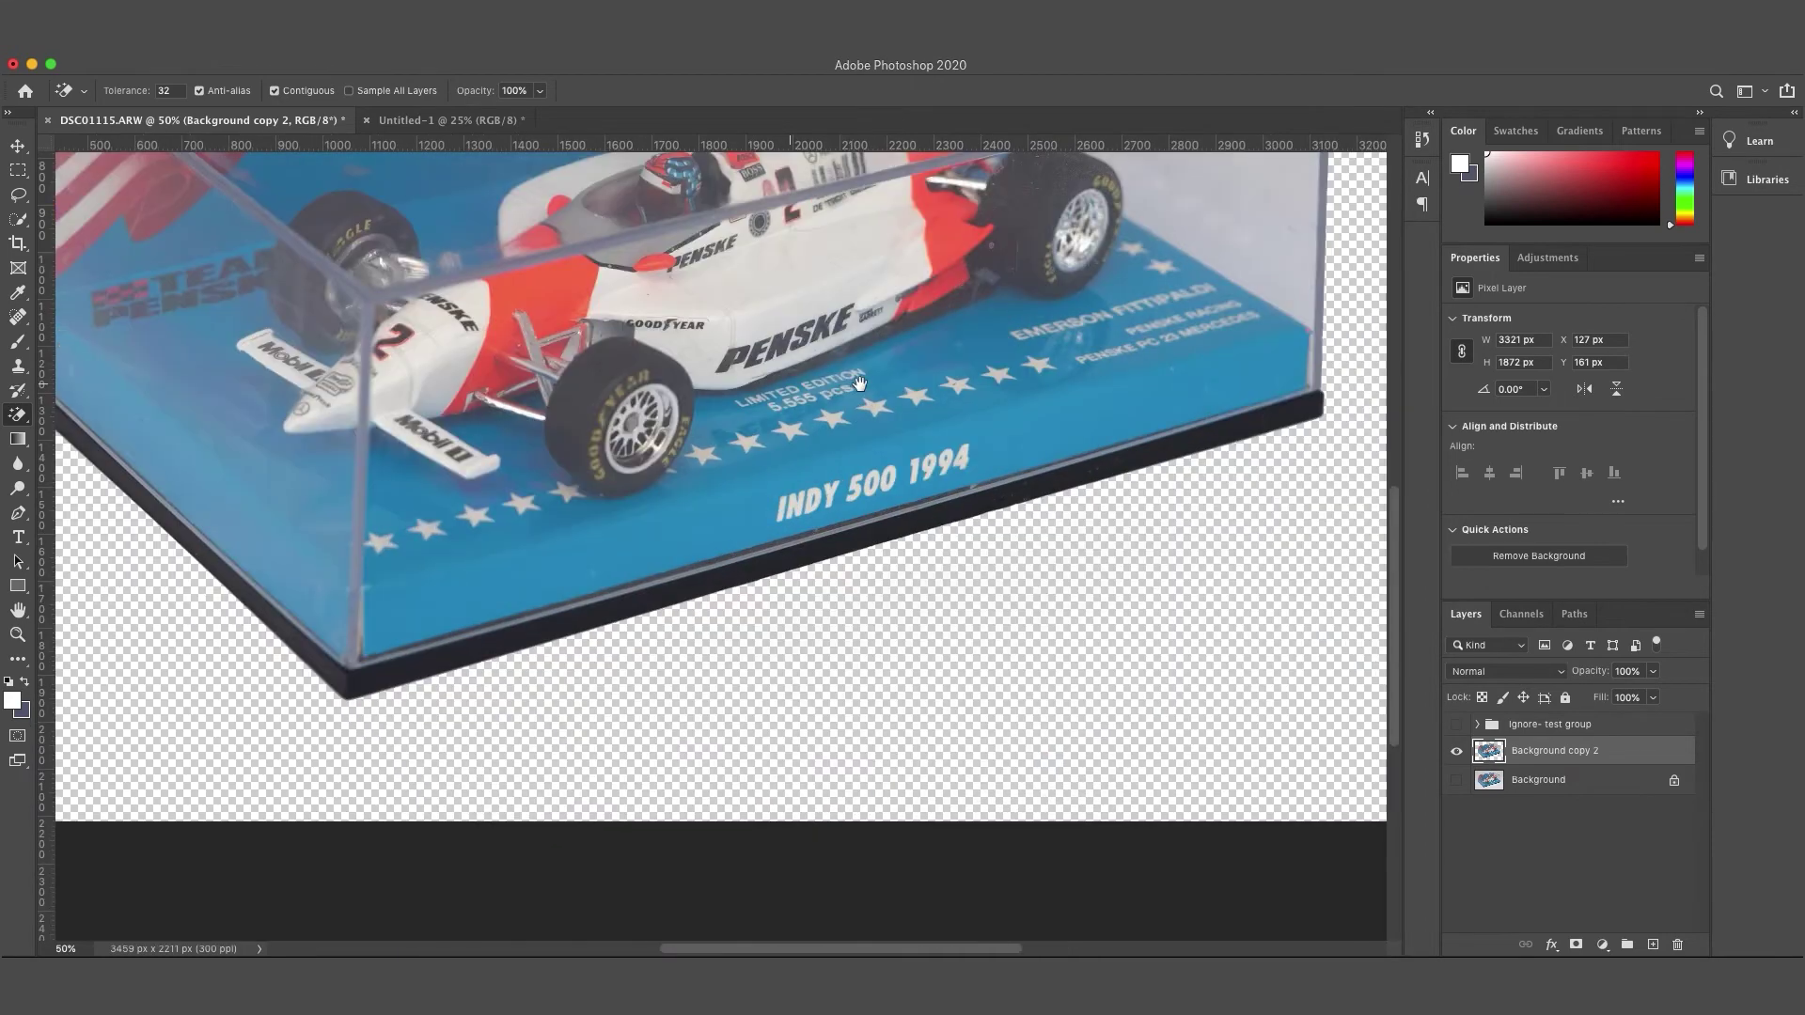
scroll(859, 380, up, 5)
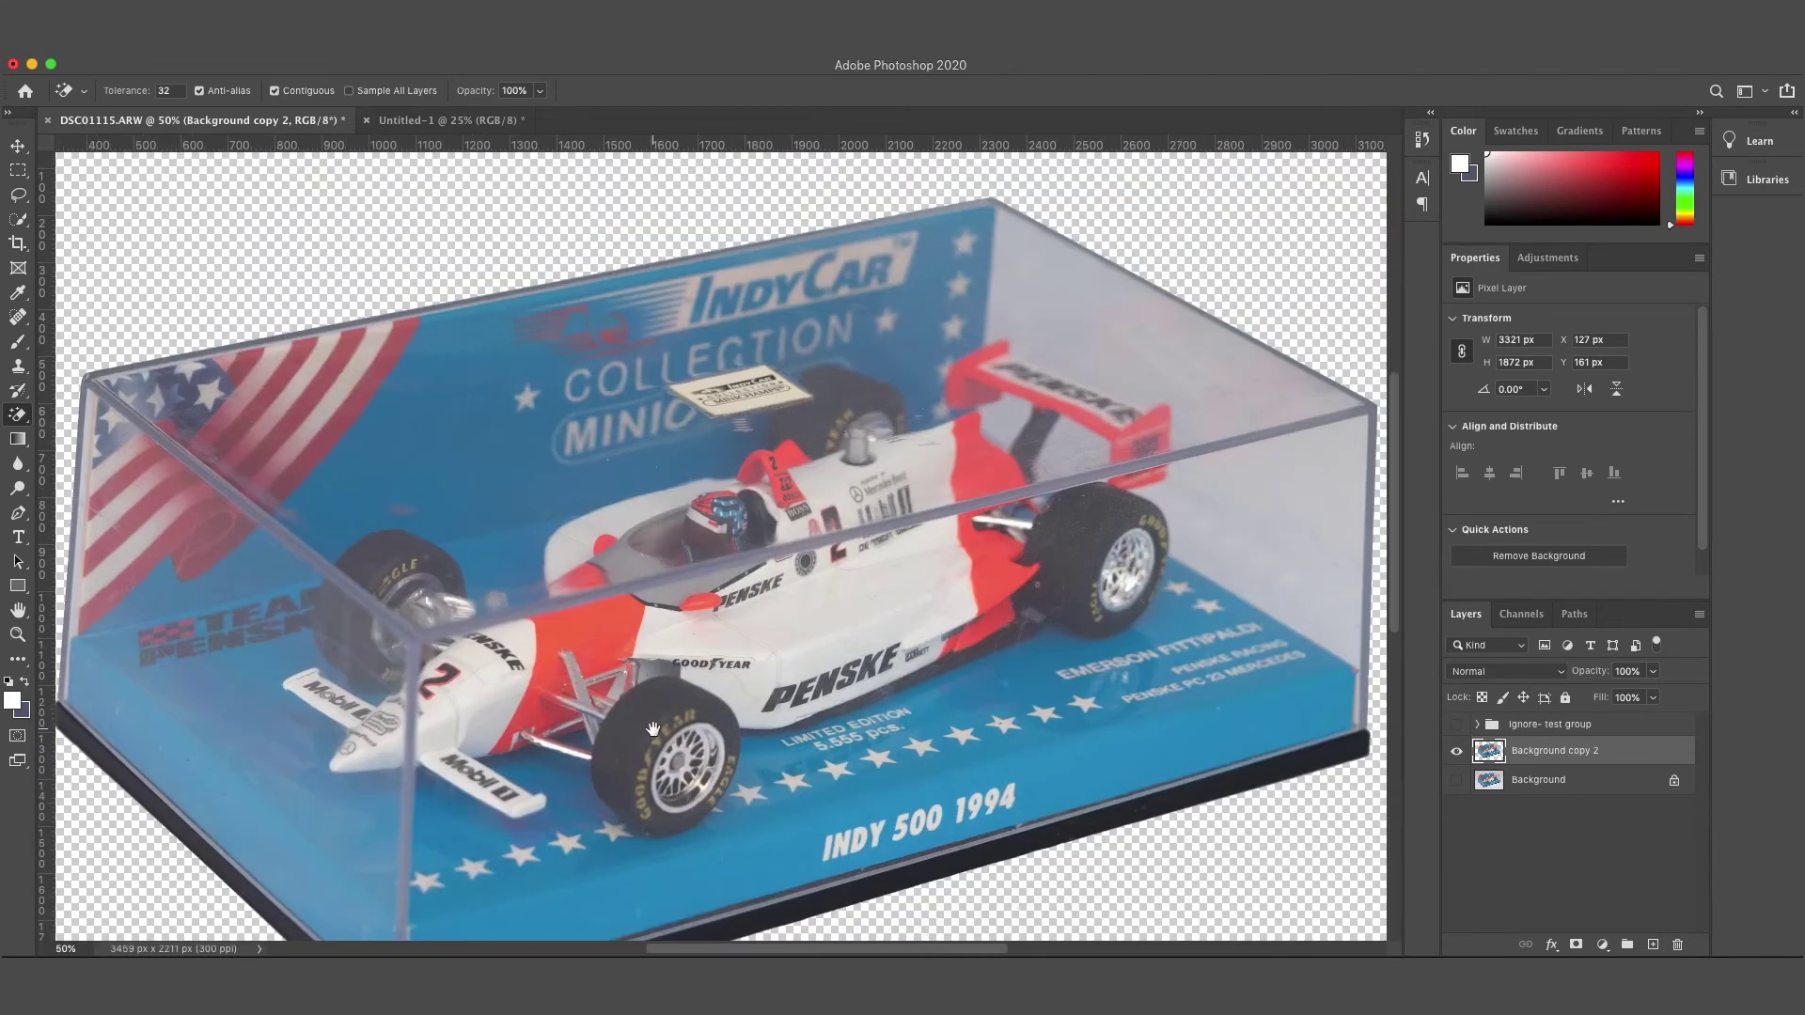
scroll(653, 729, down, 5)
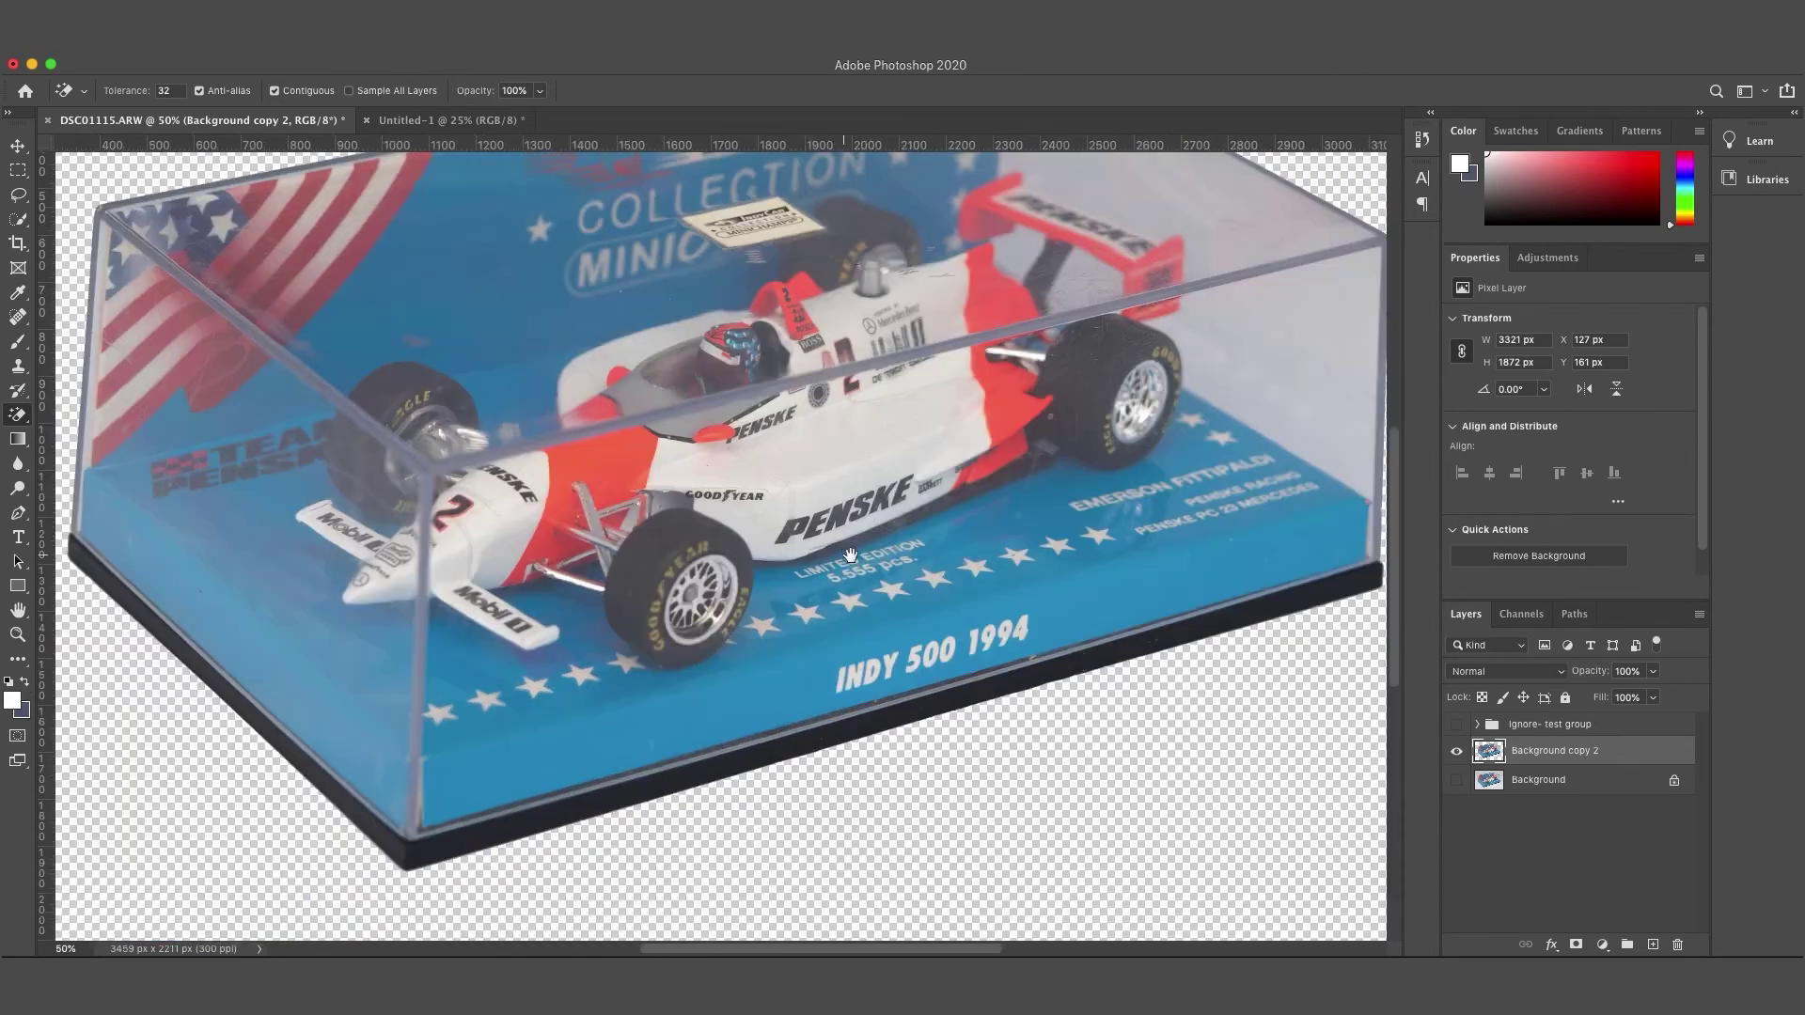
drag(849, 555, 856, 547)
key(super+minus)
key(super+minus)
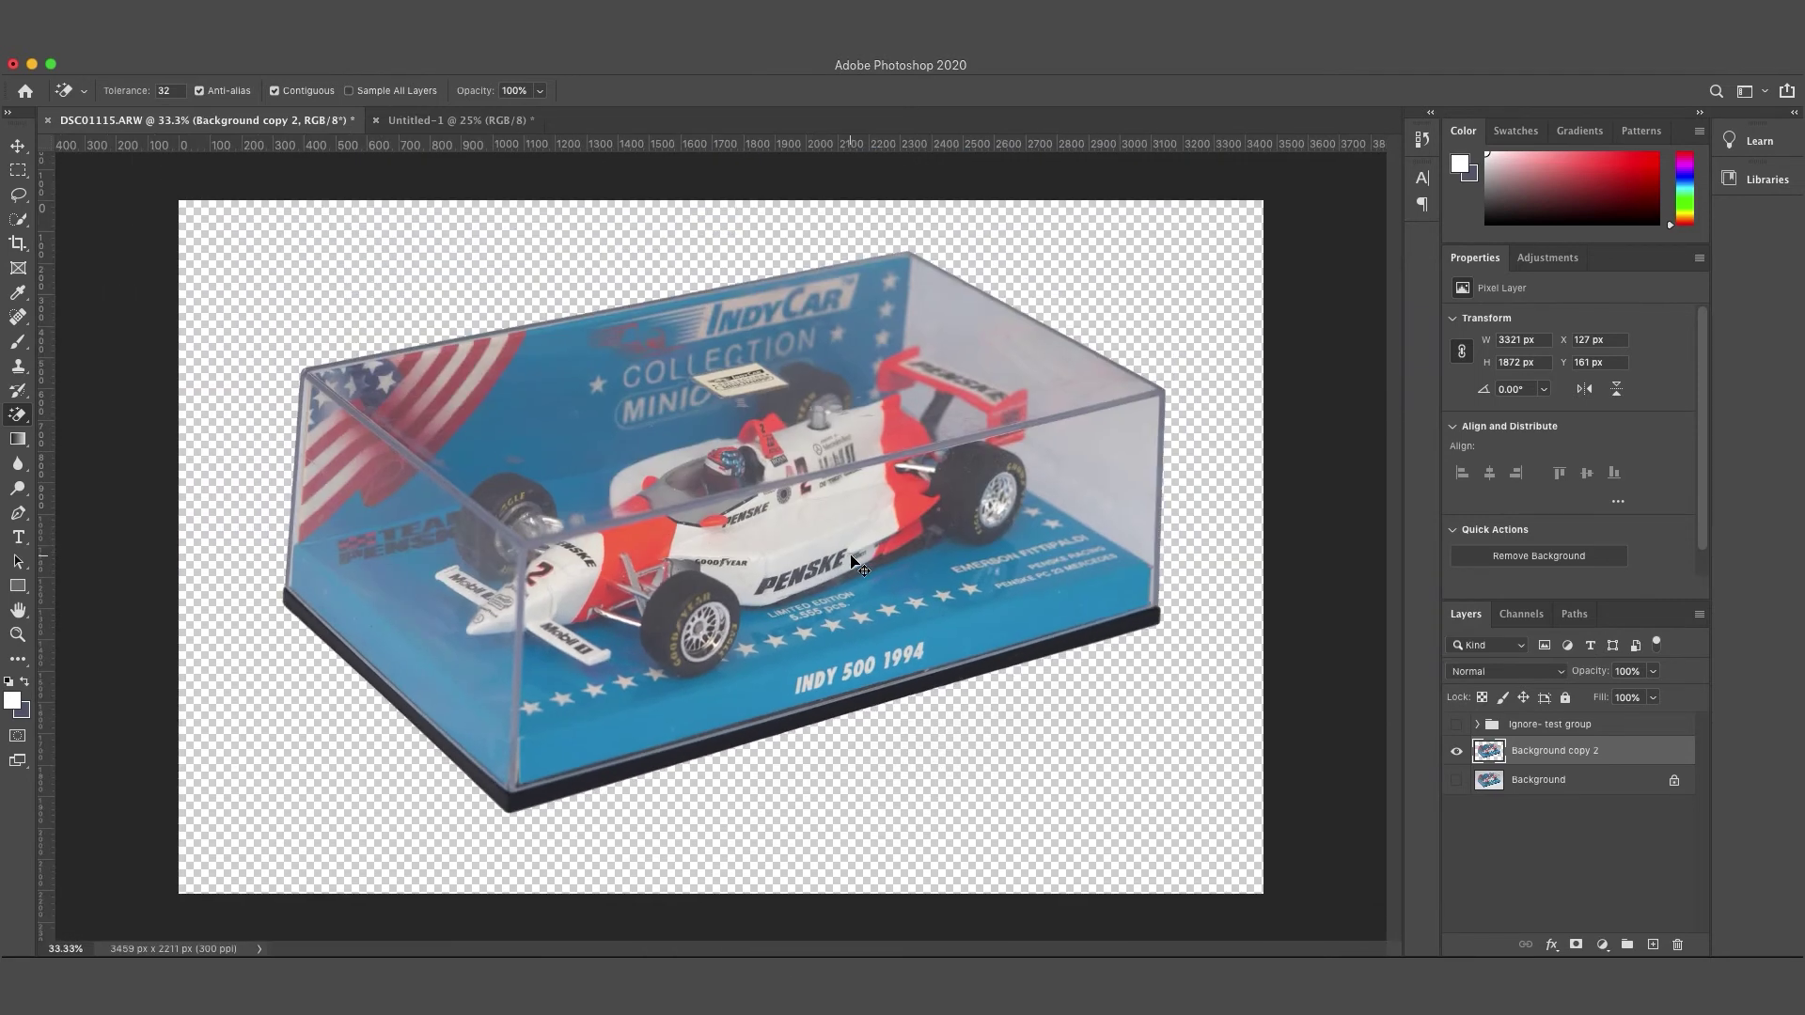
Duplicate the Background copy 2 layer into Untitled-1 and bring that document forward.
right_click(1572, 757)
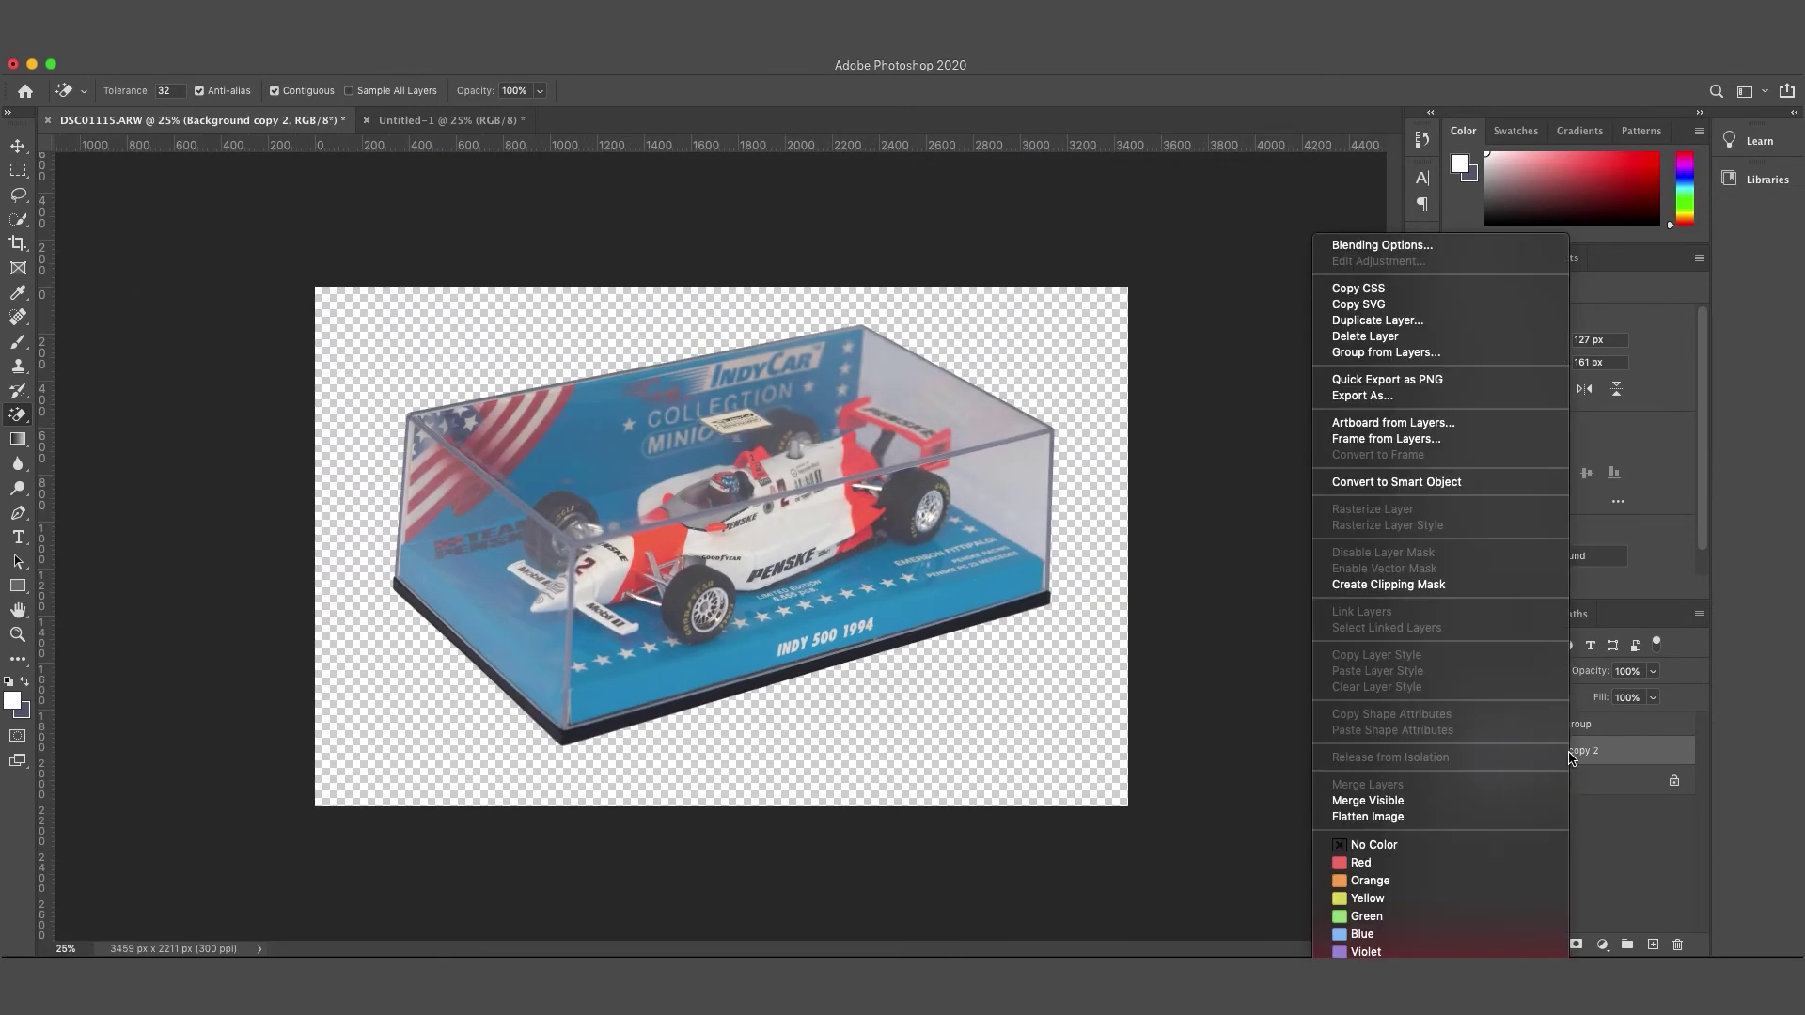
click(1463, 319)
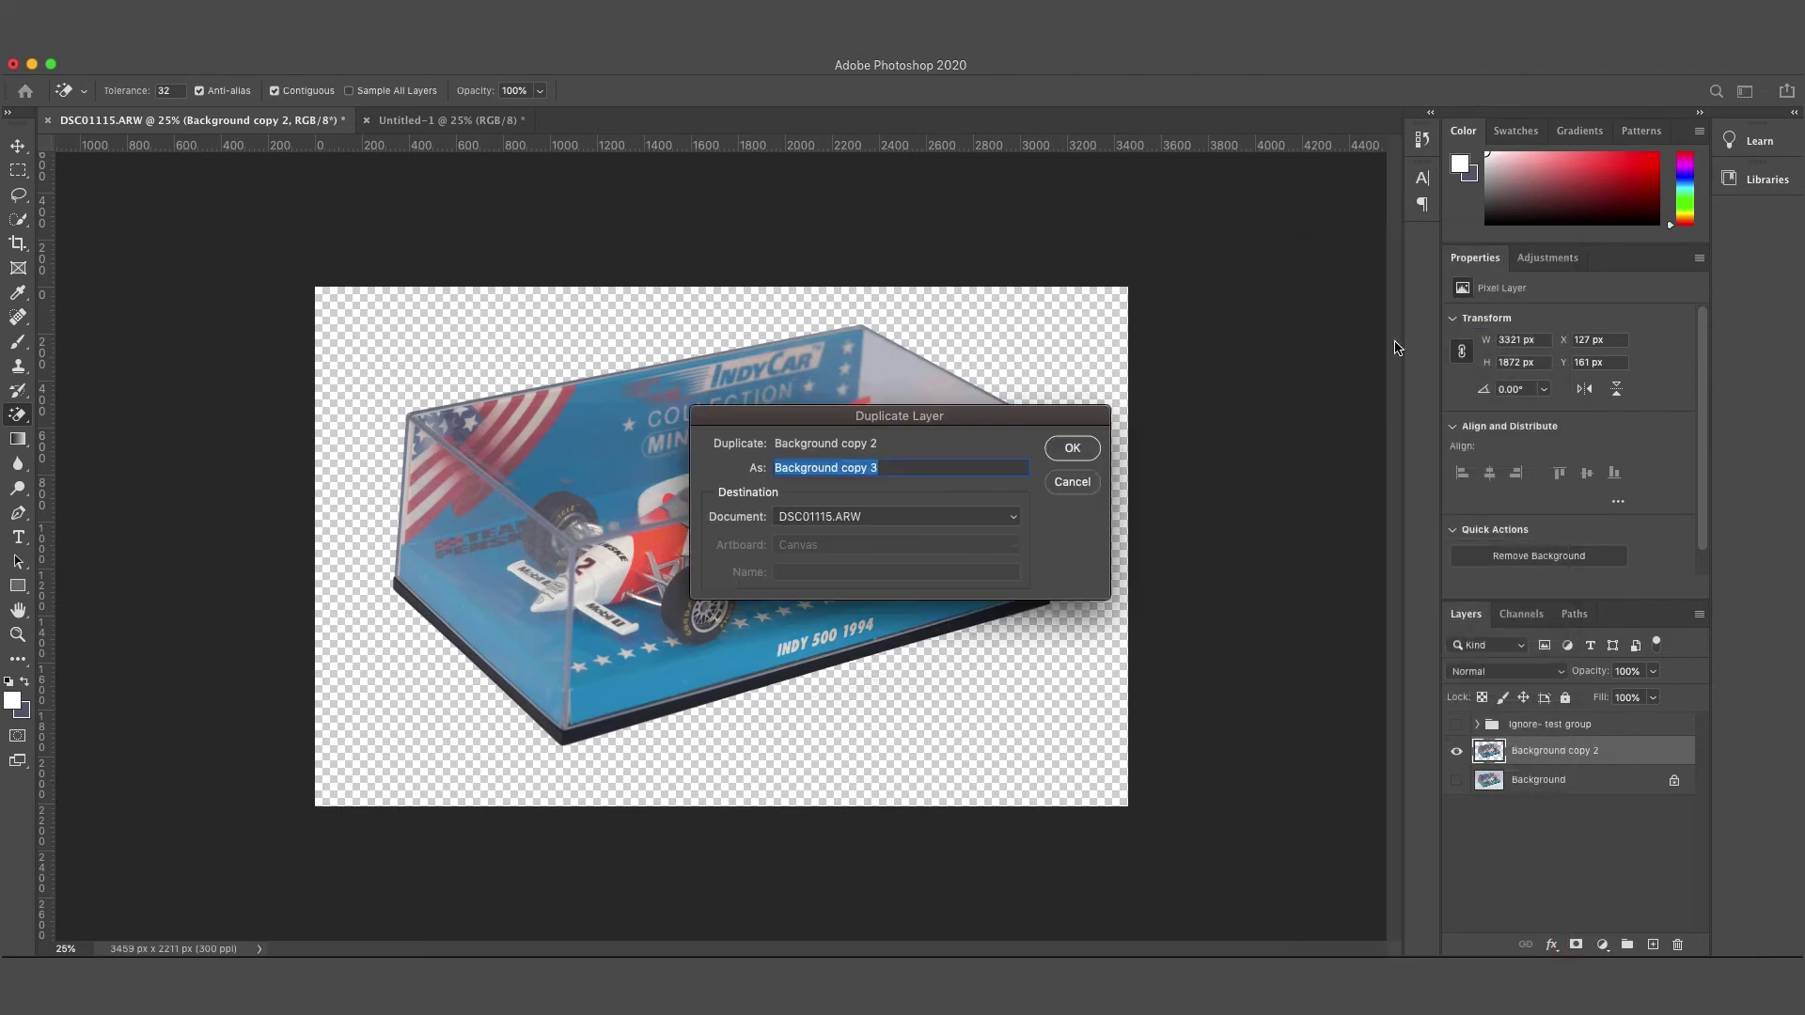
click(1015, 516)
click(975, 532)
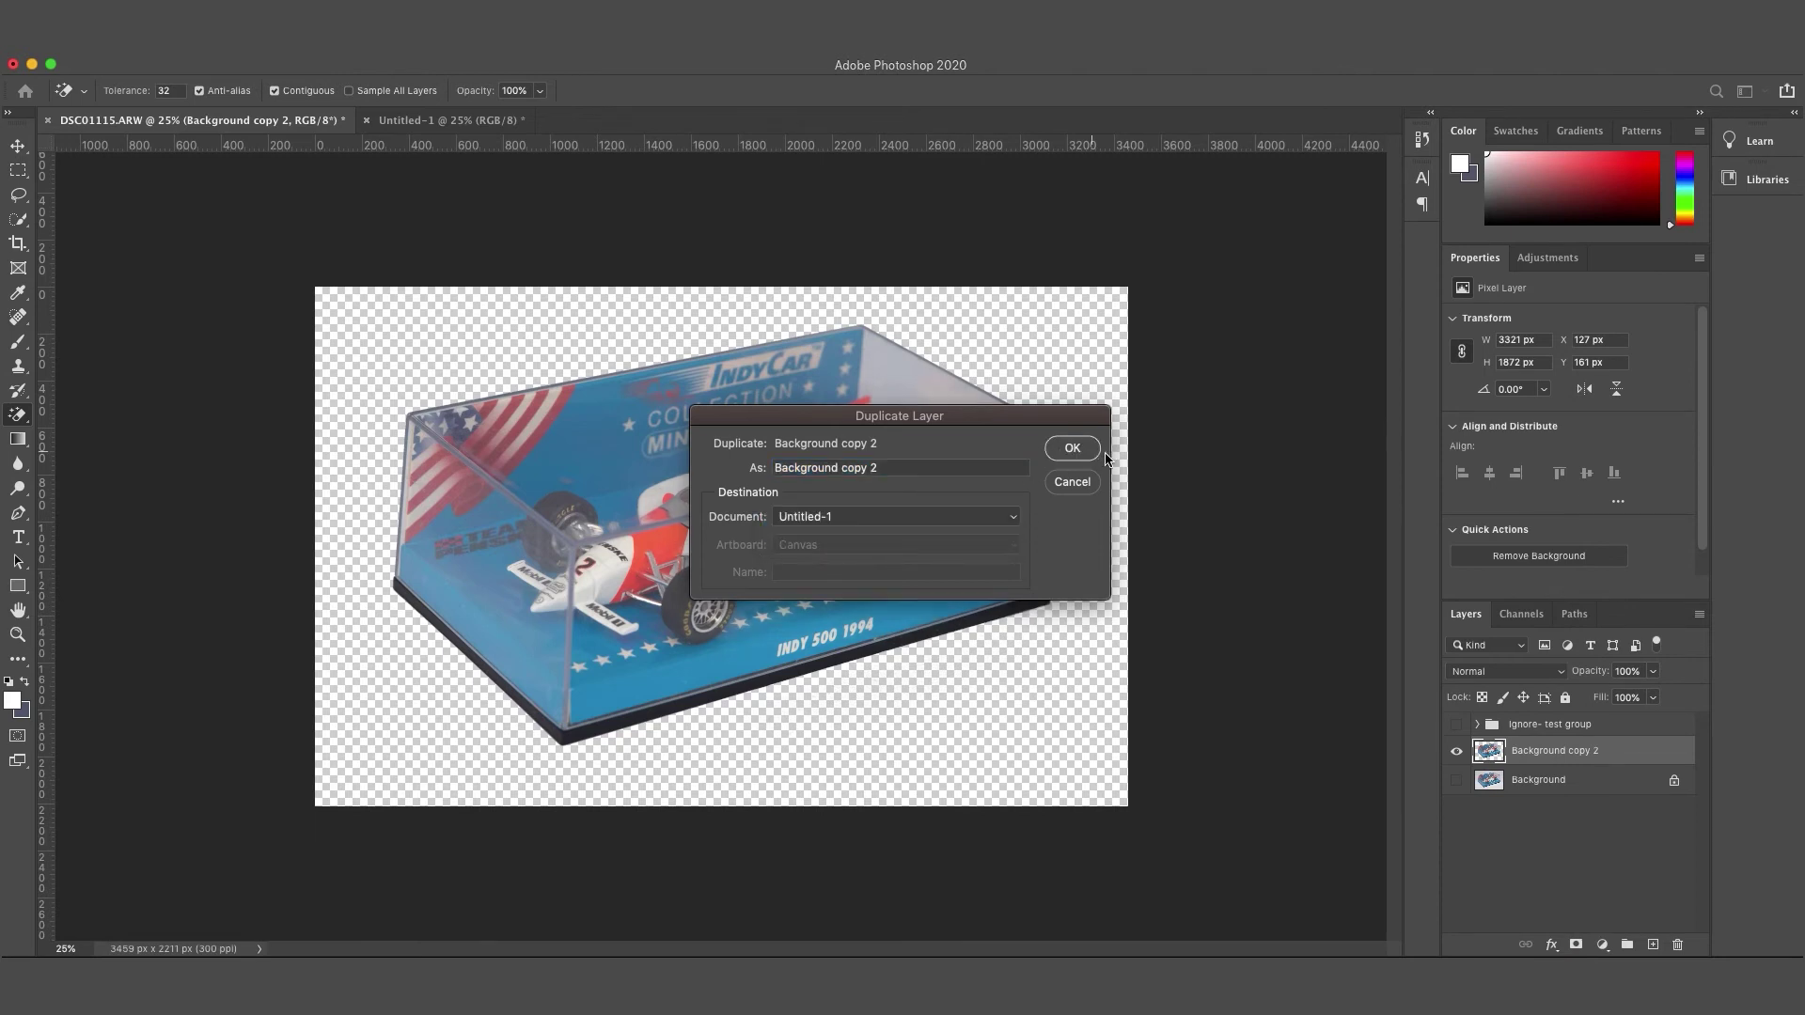
click(1072, 448)
click(442, 121)
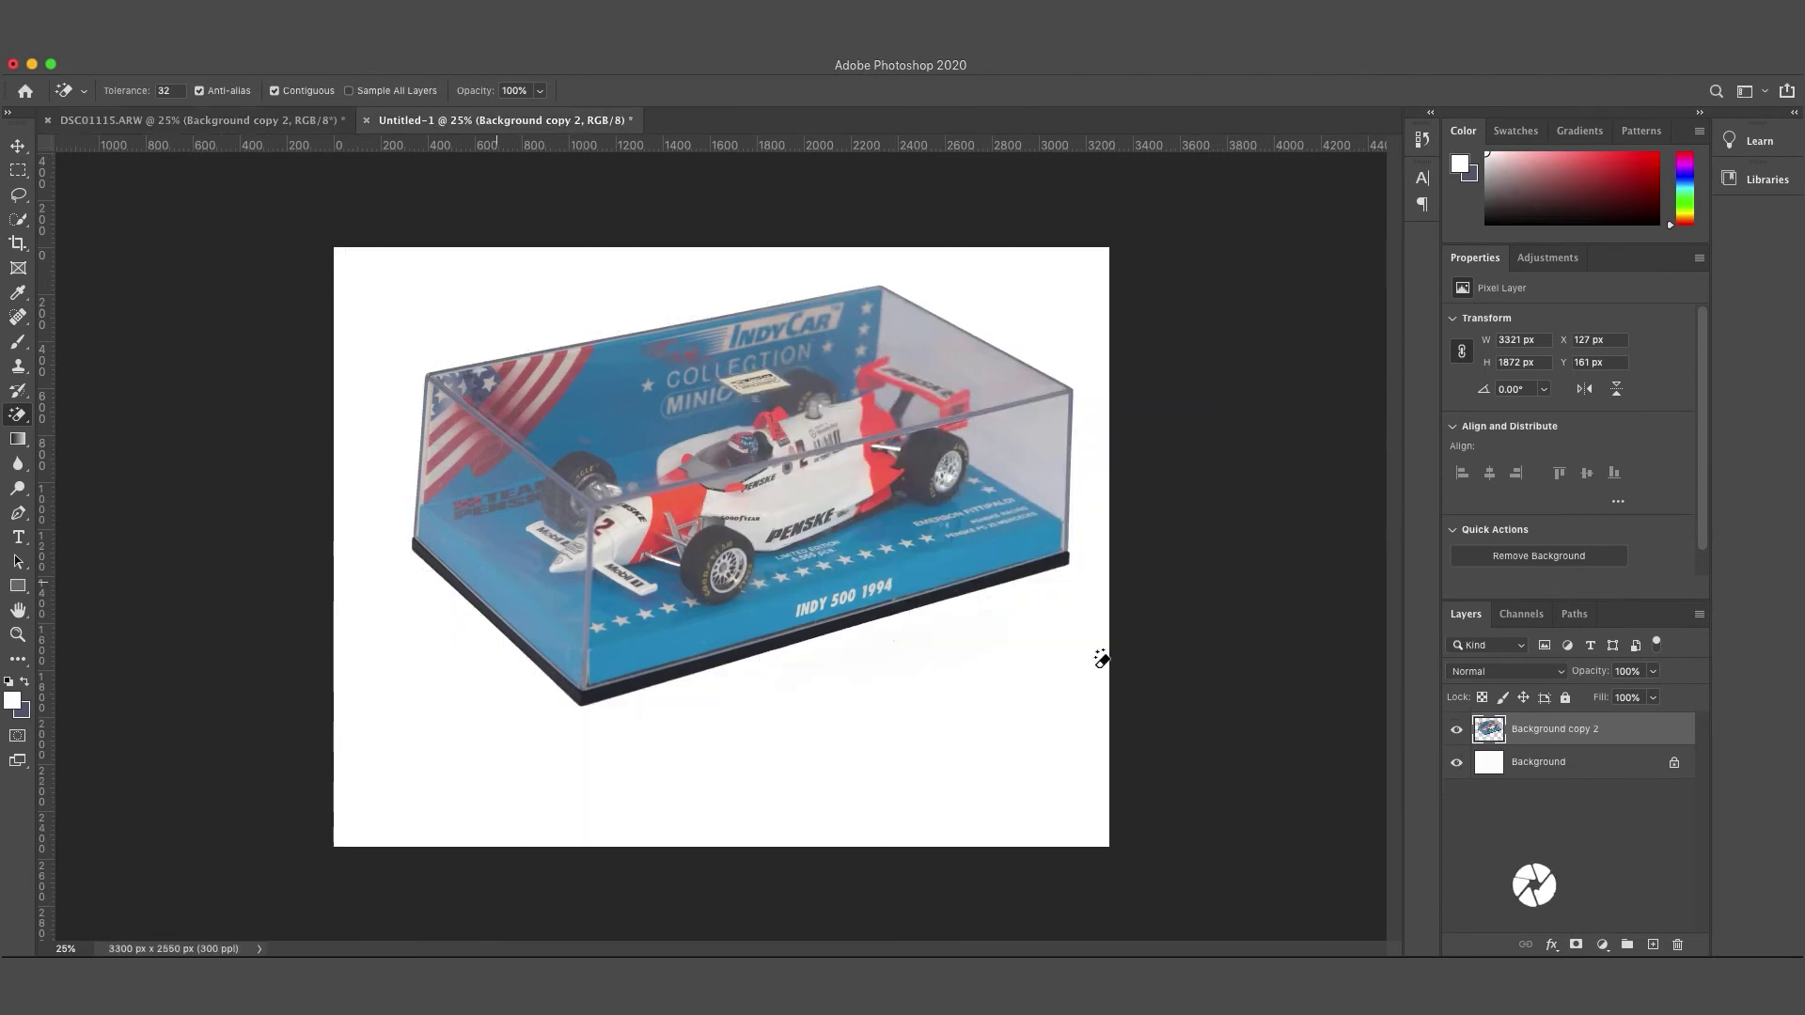
Move the car lower on the white page and zoom in below the box.
click(17, 147)
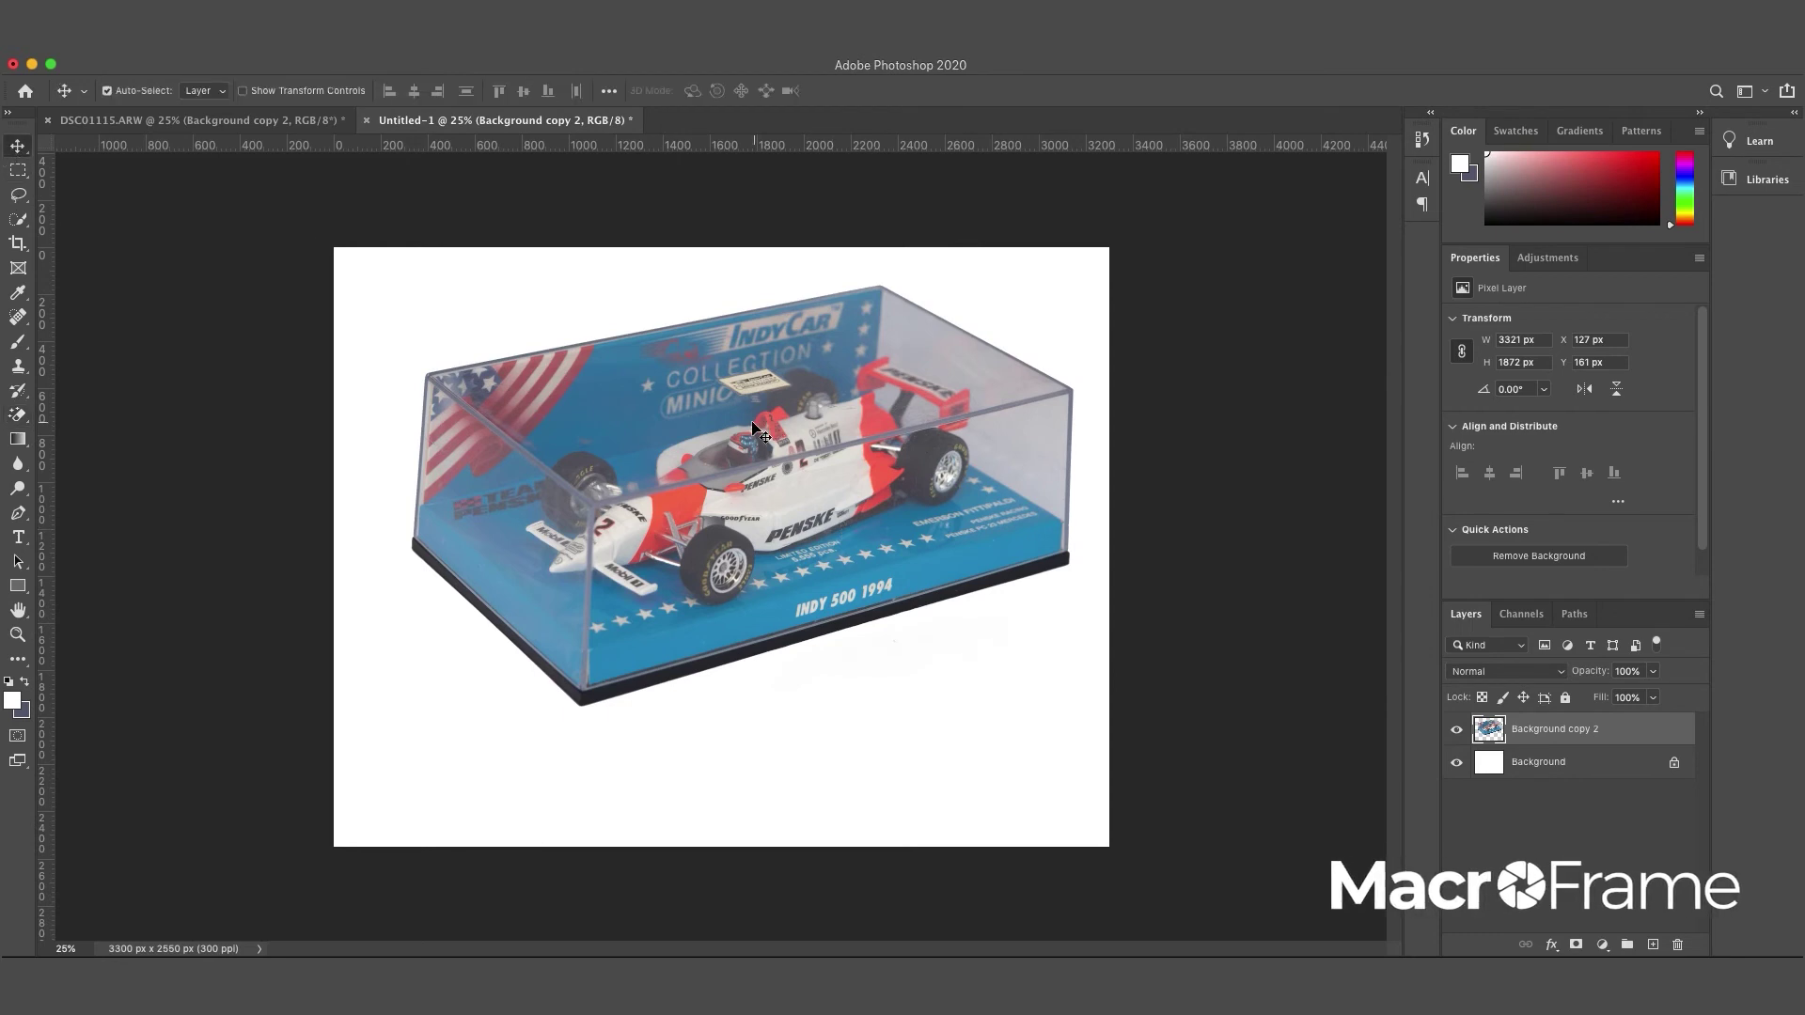
drag(752, 429, 726, 468)
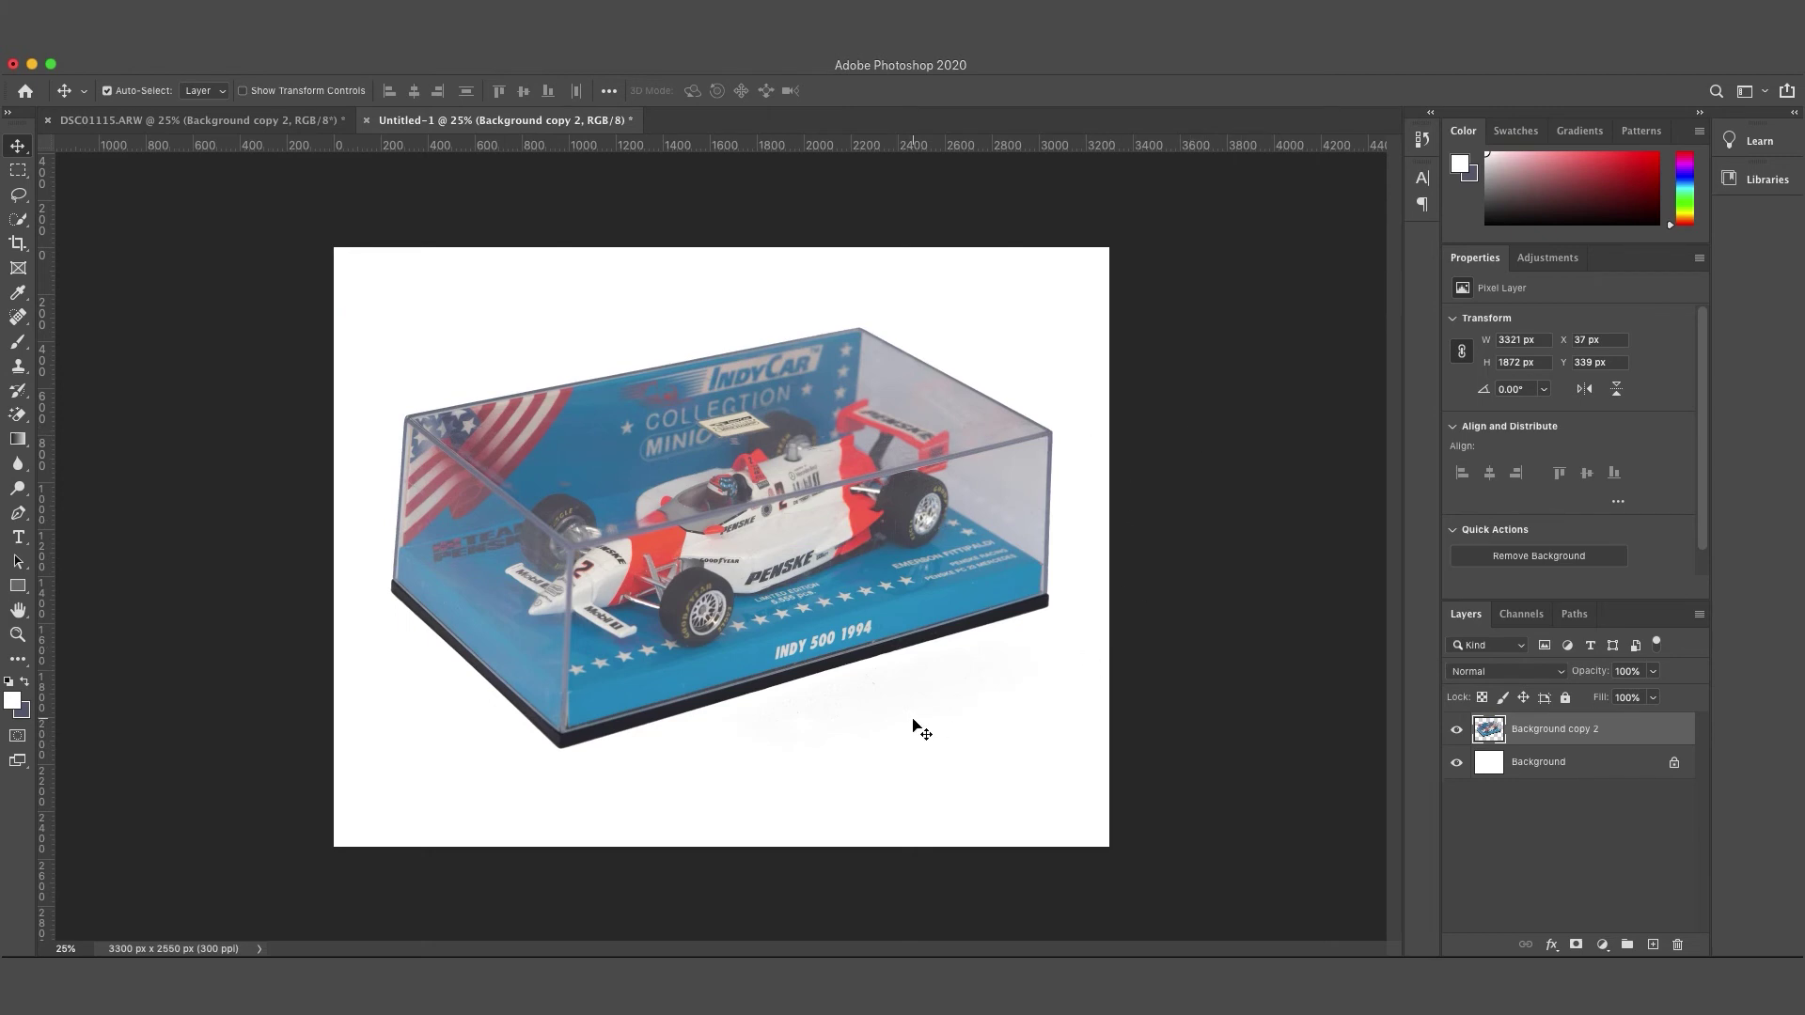
key(super+equal)
key(super+equal)
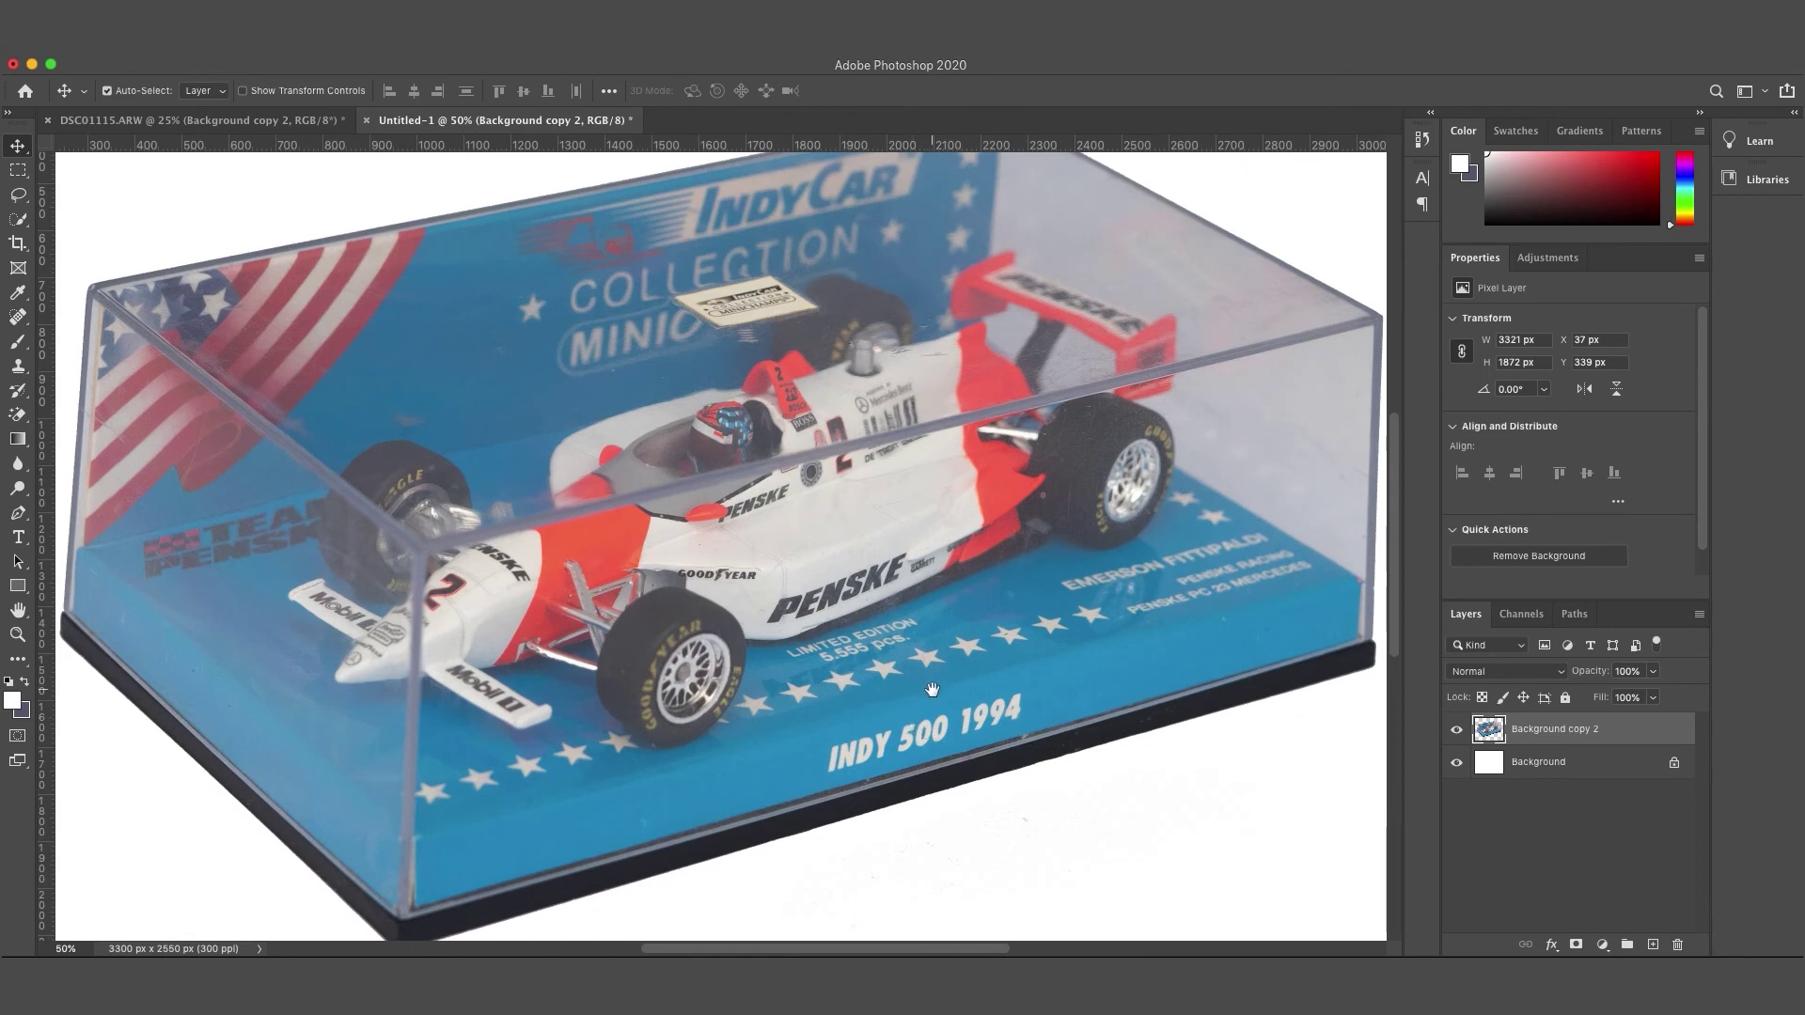
drag(930, 688, 951, 589)
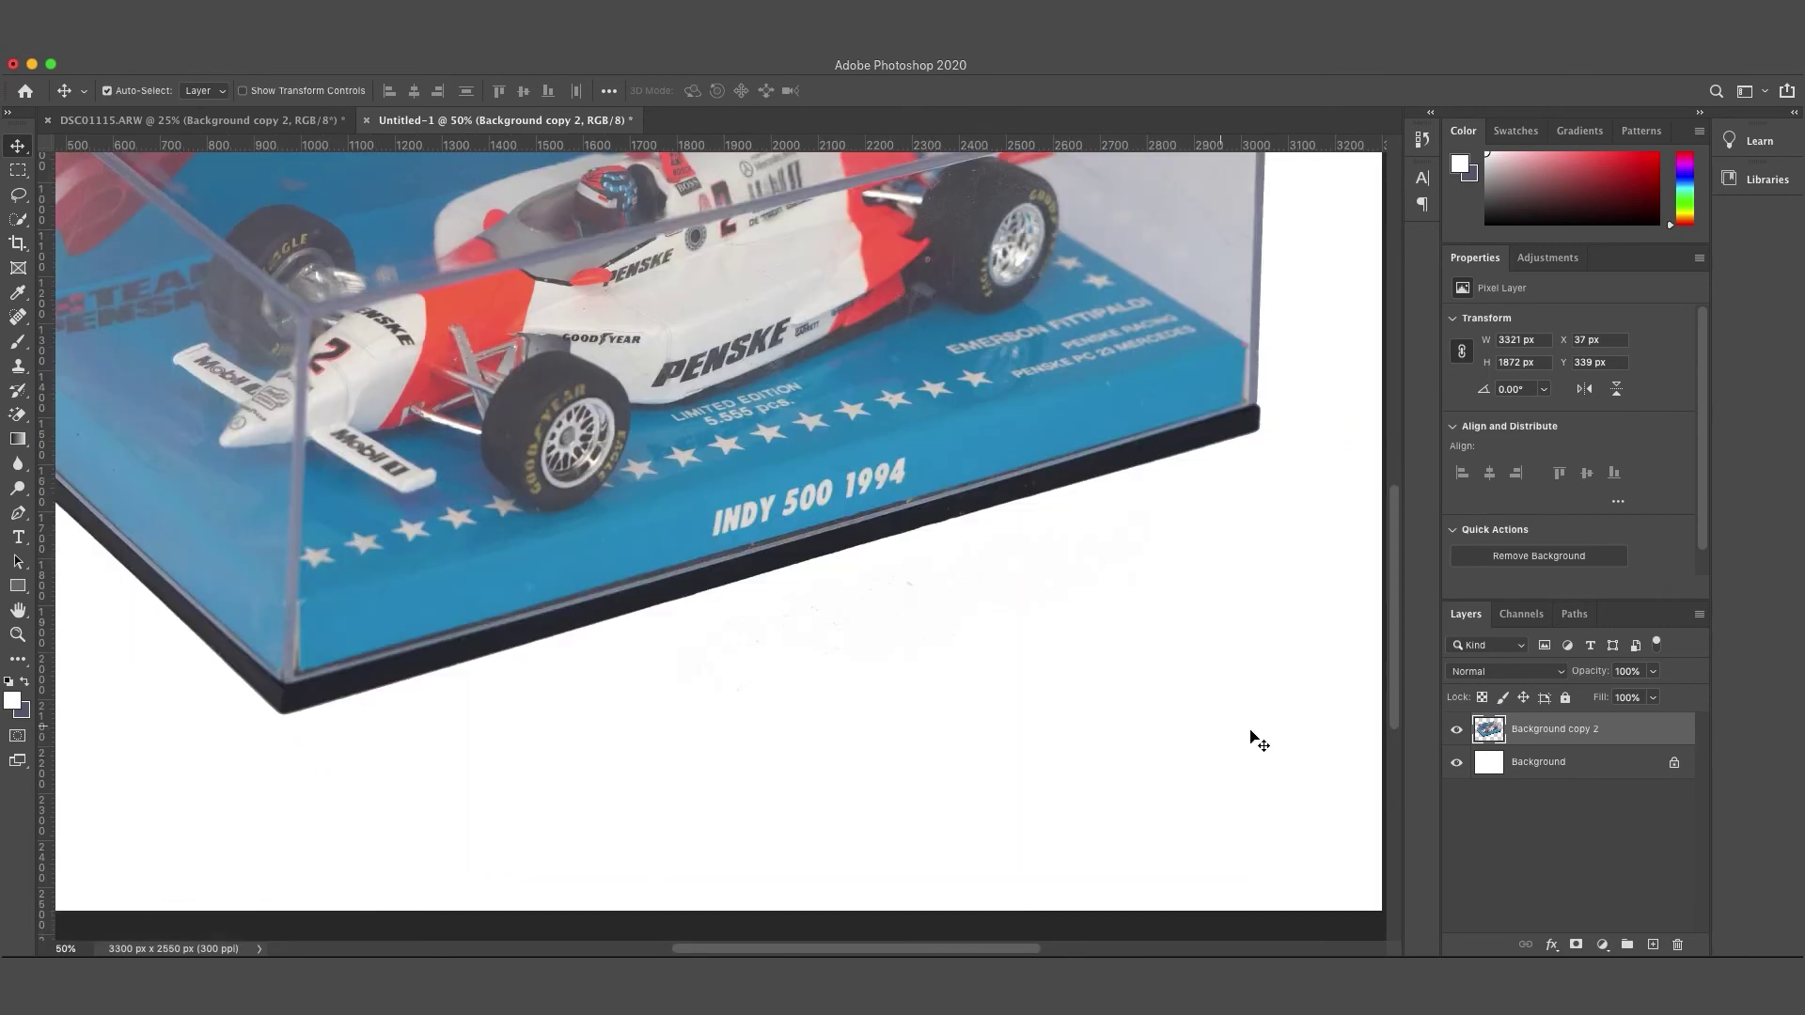
Brush away the grey shadow under the box with the Eraser Tool, then zoom out.
right_click(18, 414)
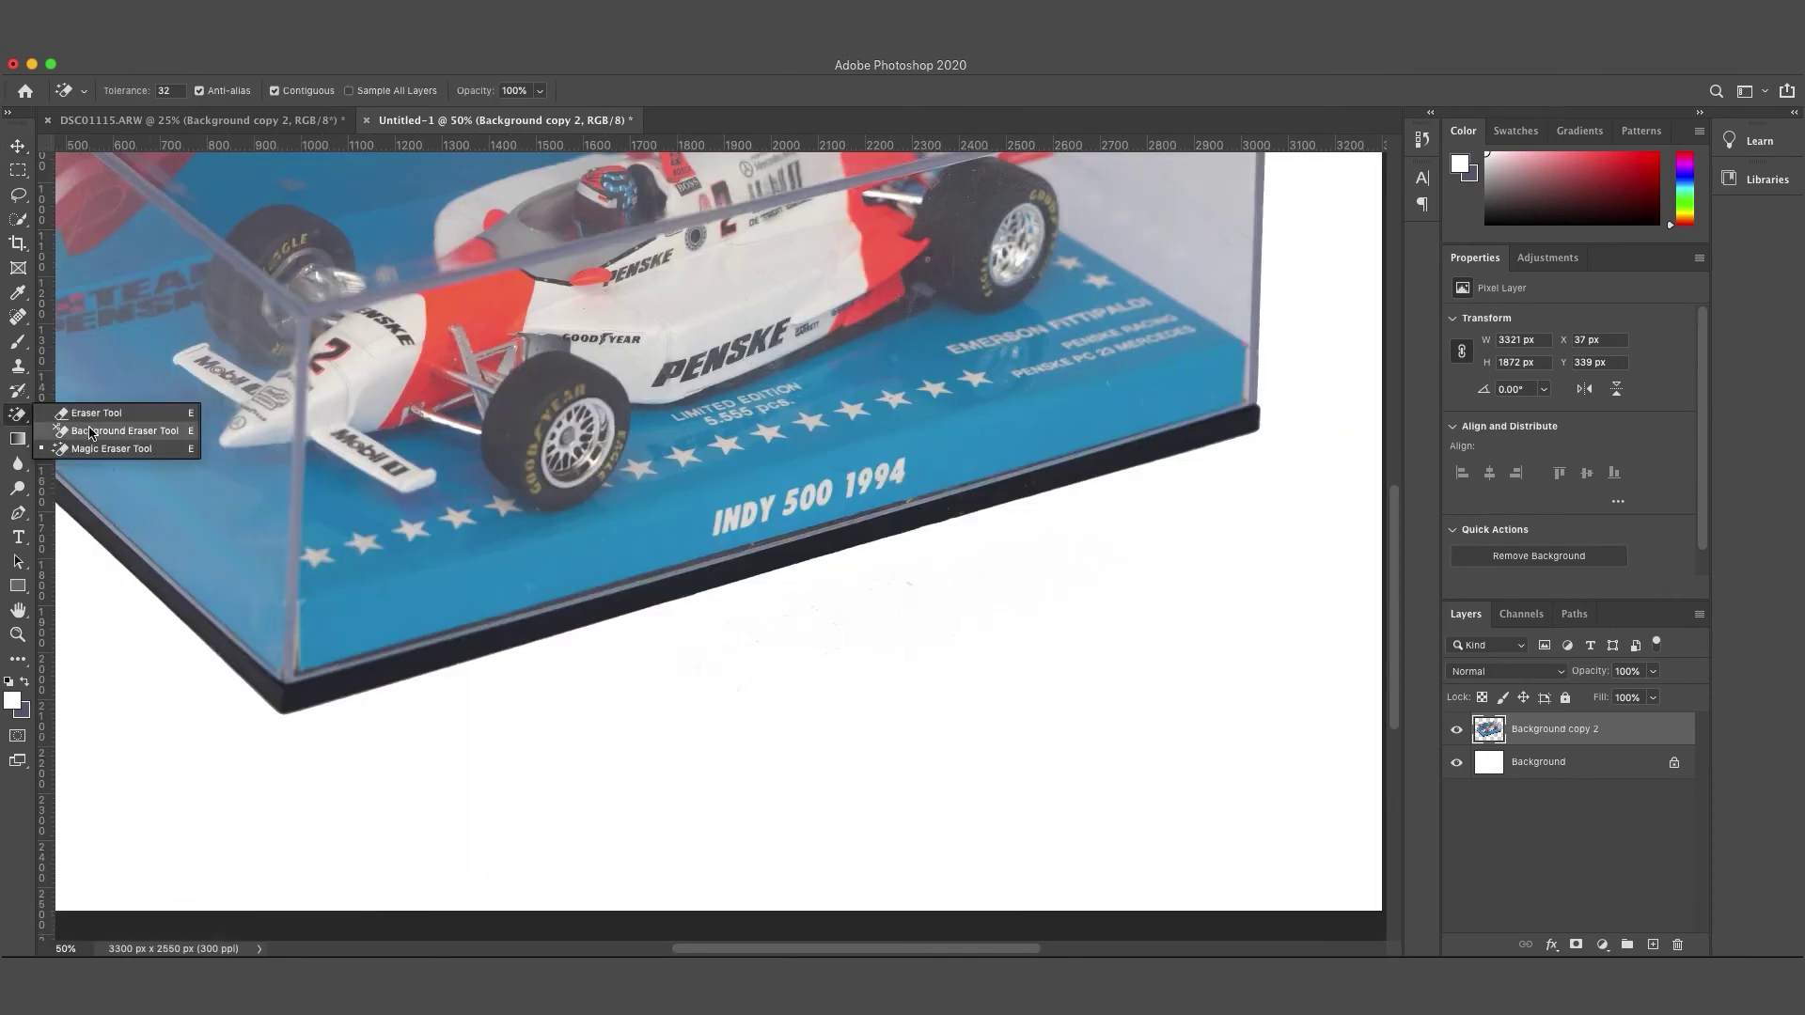
click(103, 412)
mouse_move(638, 535)
mouse_down()
mouse_move(1070, 626)
mouse_move(904, 683)
mouse_move(839, 666)
mouse_up()
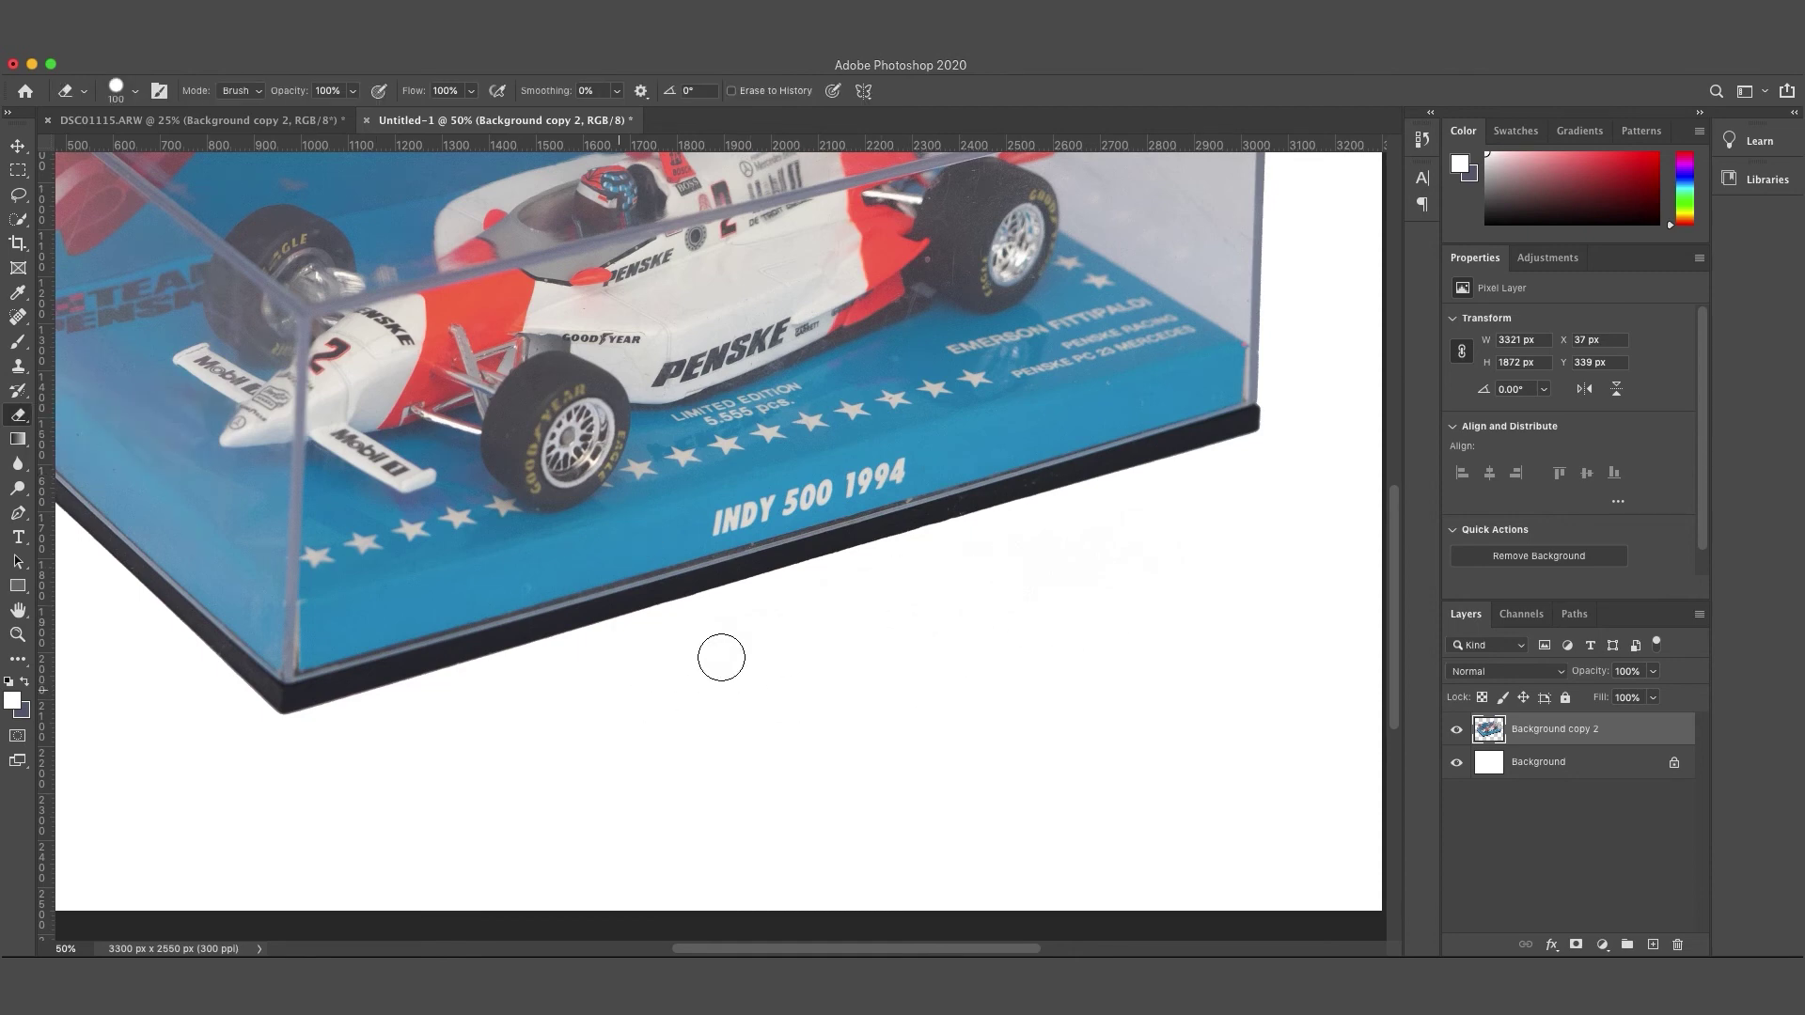
key(super+minus)
key(super+minus)
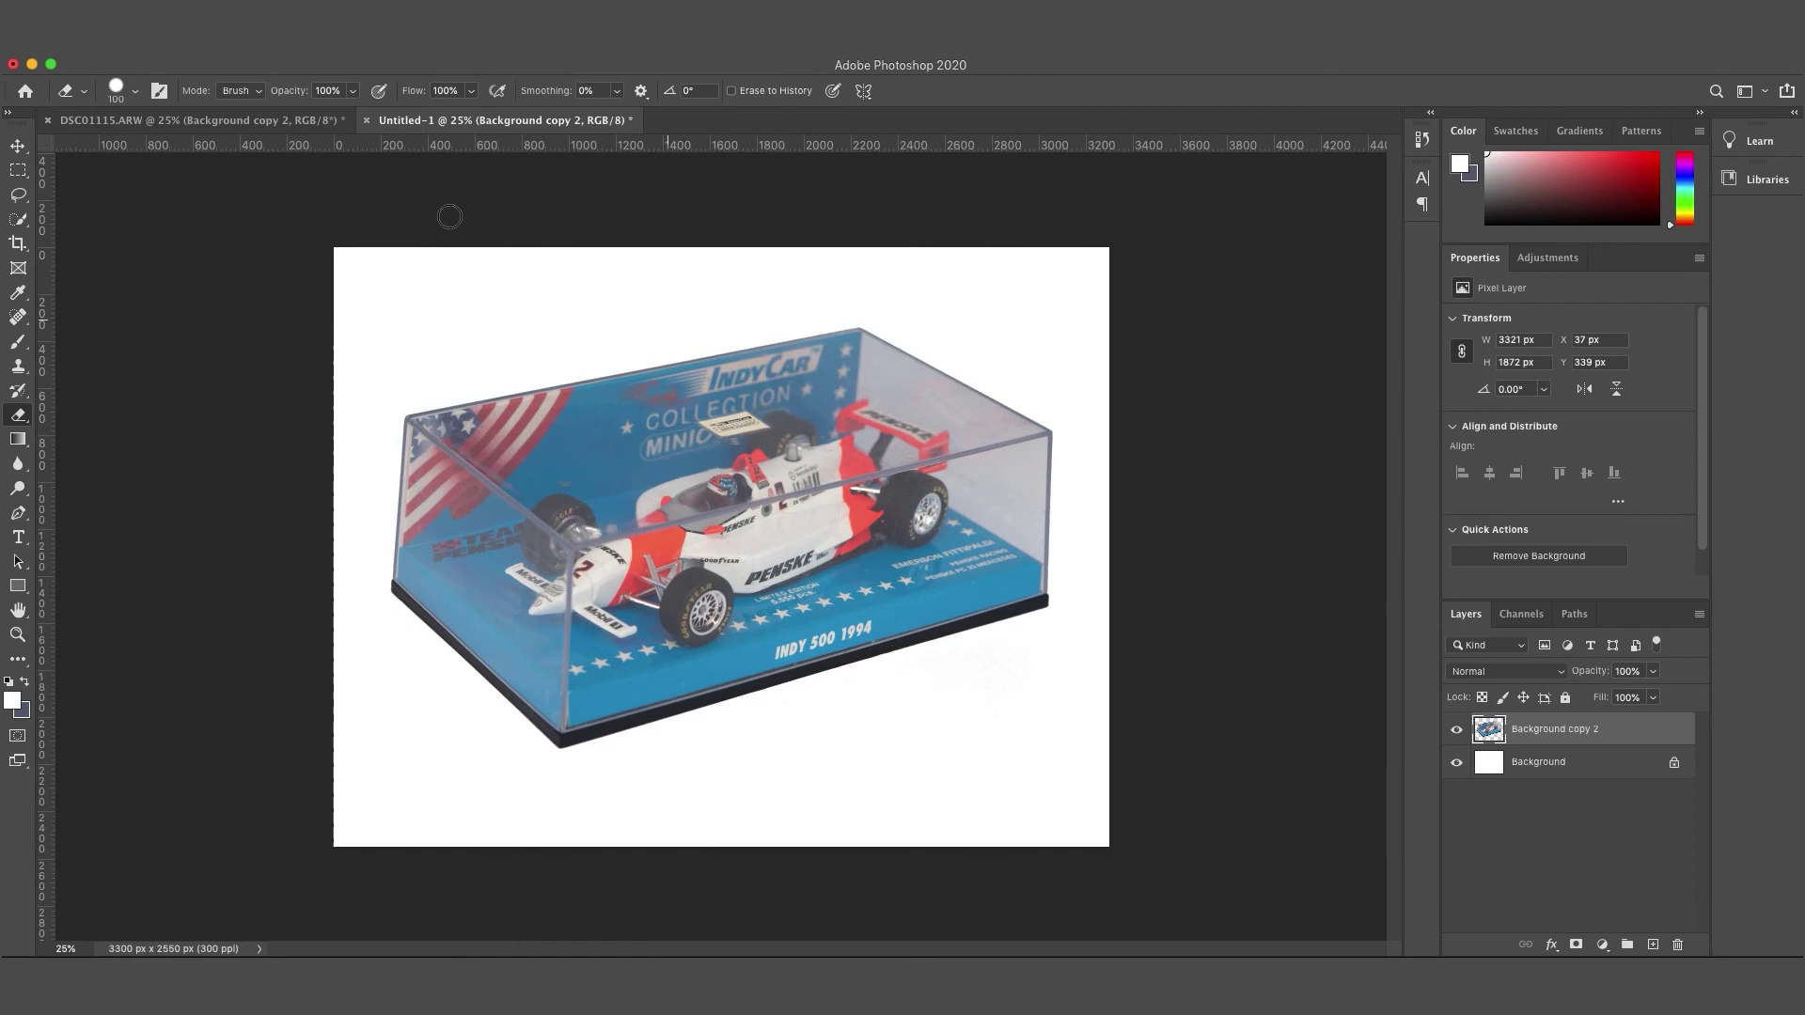